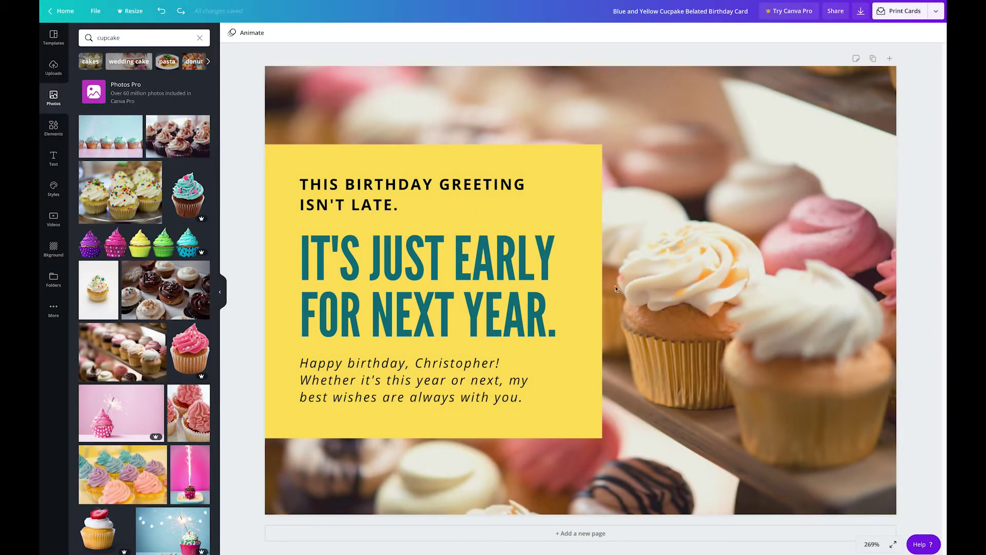
# Bold the birthday message and italicize the top greeting line.
pyautogui.click(442, 382)
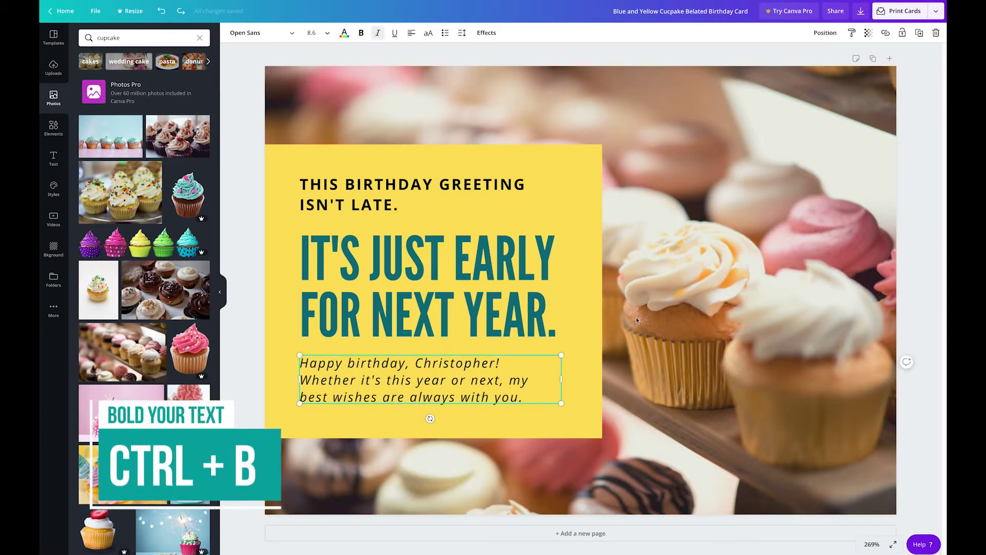
pyautogui.hotkey('ctrl', 'b')
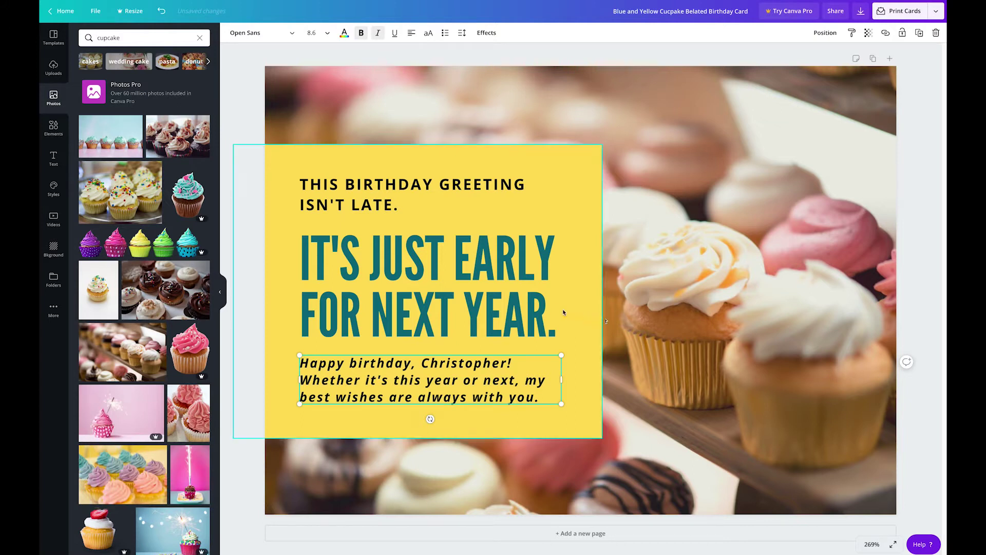
pyautogui.click(418, 205)
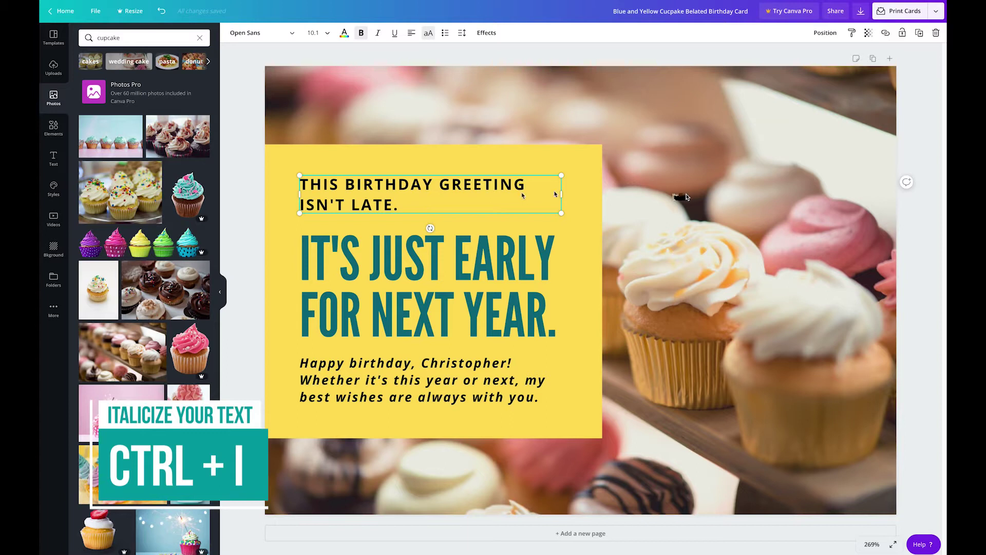
pyautogui.hotkey('ctrl', 'i')
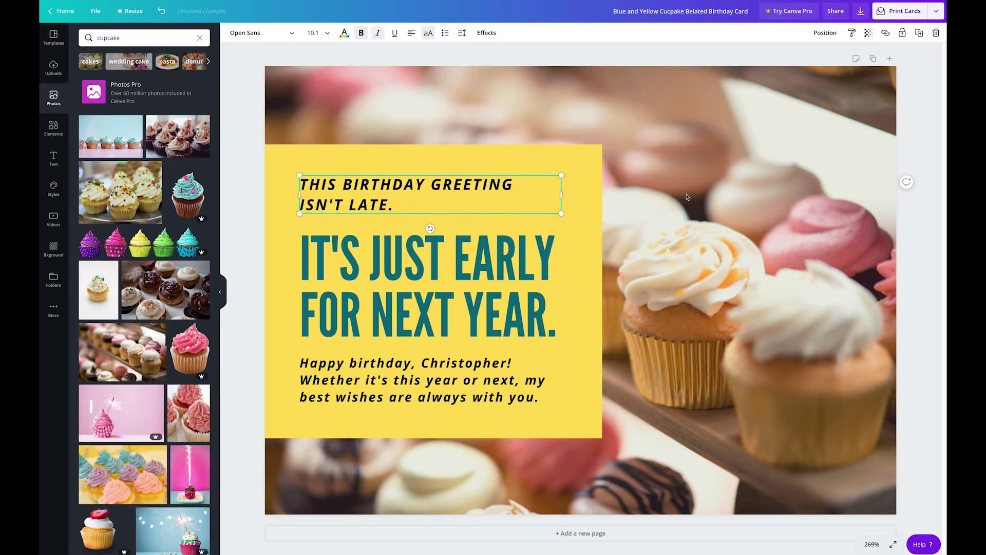
# Underline the teal headline and convert the birthday message to all caps.
pyautogui.click(519, 261)
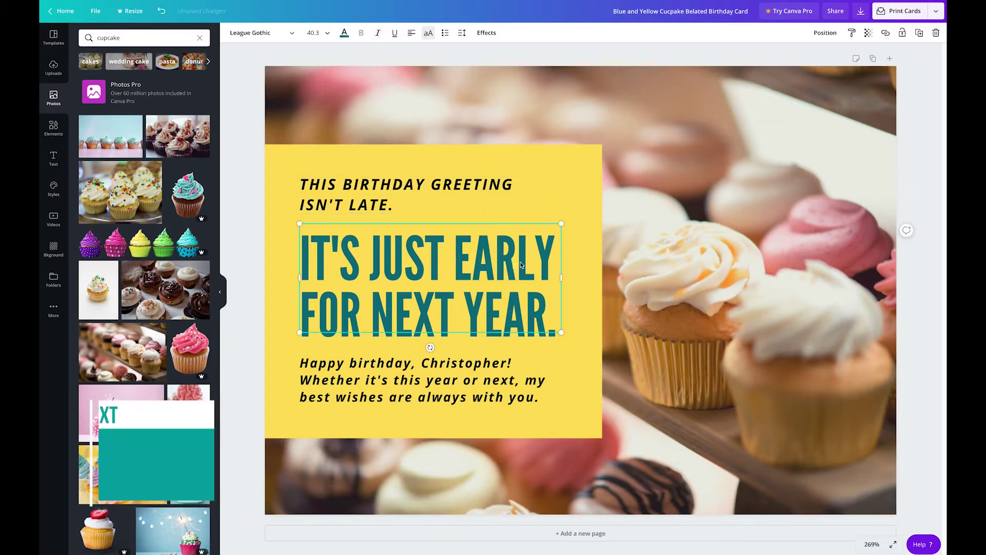
pyautogui.hotkey('ctrl', 'u')
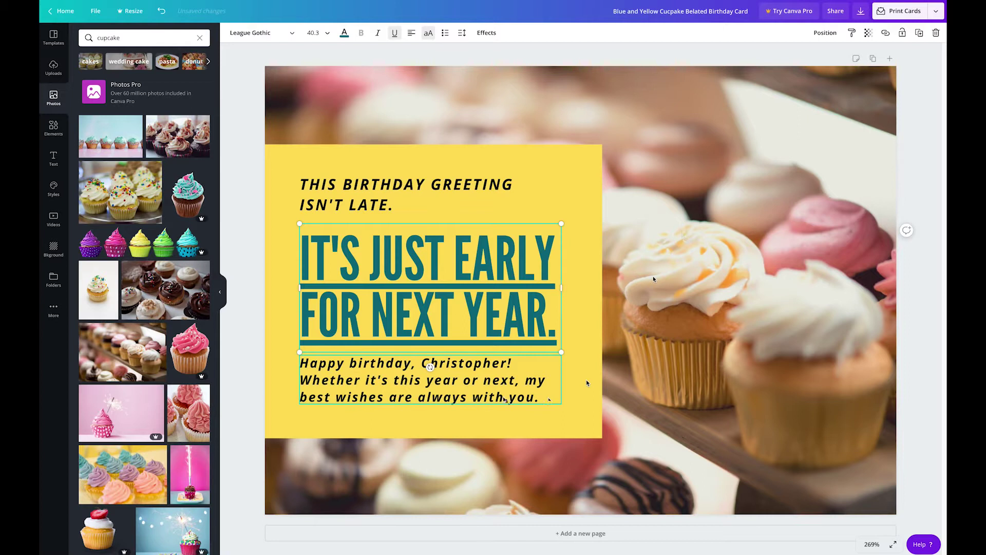
pyautogui.click(502, 399)
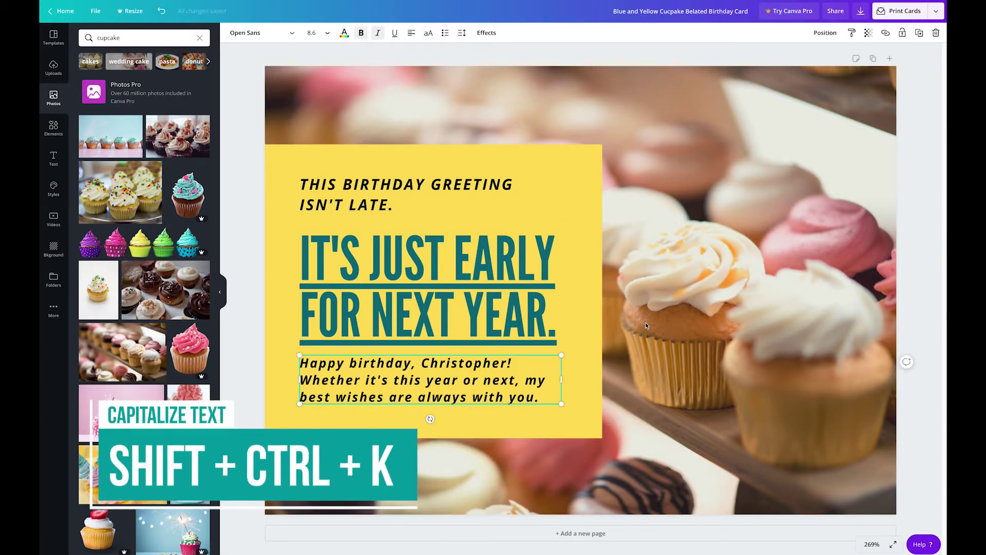
pyautogui.hotkey('ctrl', 'shift', 'k')
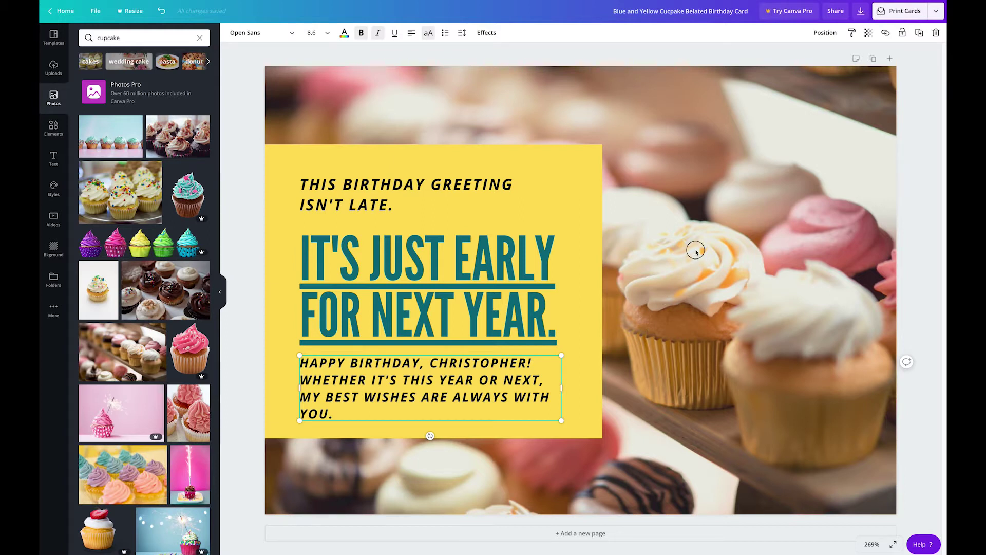
pyautogui.click(421, 188)
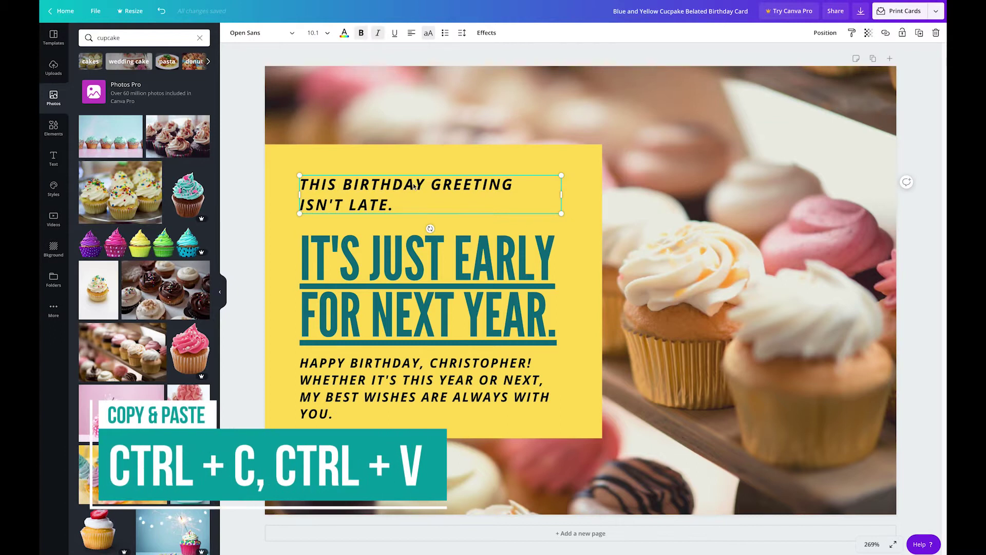
pyautogui.hotkey('ctrl', 'c')
pyautogui.hotkey('ctrl', 'v')
pyautogui.moveTo(421, 201); pyautogui.dragTo(711, 107)
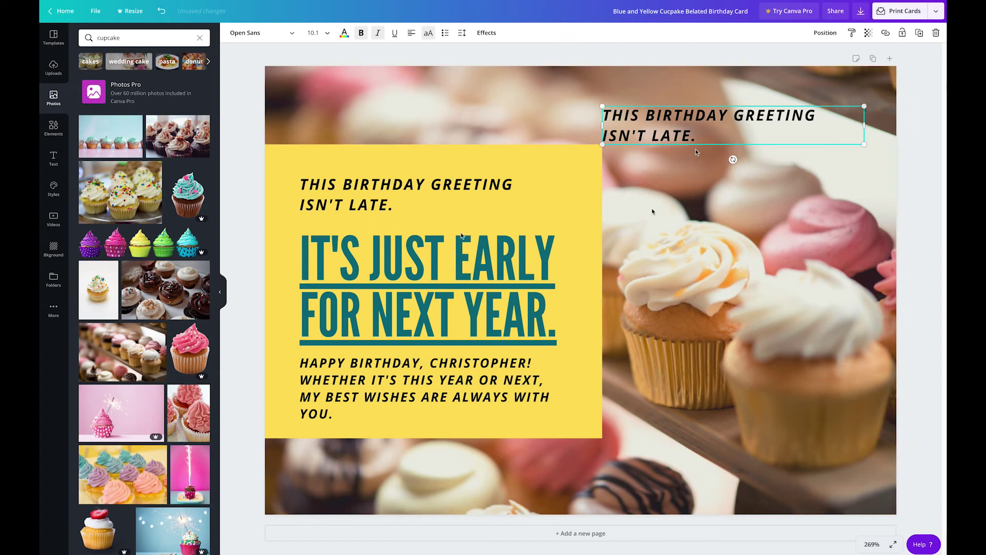
pyautogui.click(385, 185)
pyautogui.hotkey('ctrl', 'd')
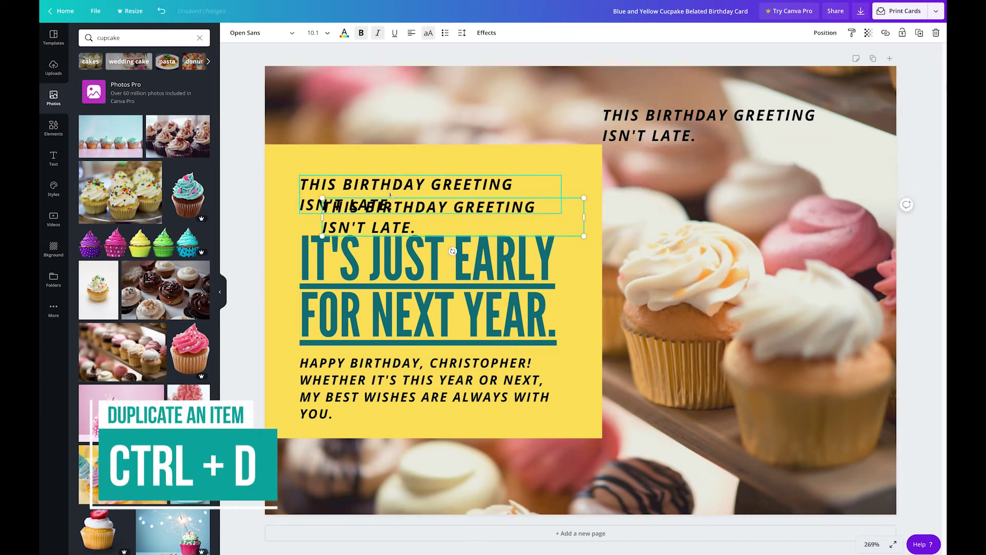
pyautogui.moveTo(390, 225); pyautogui.dragTo(689, 193)
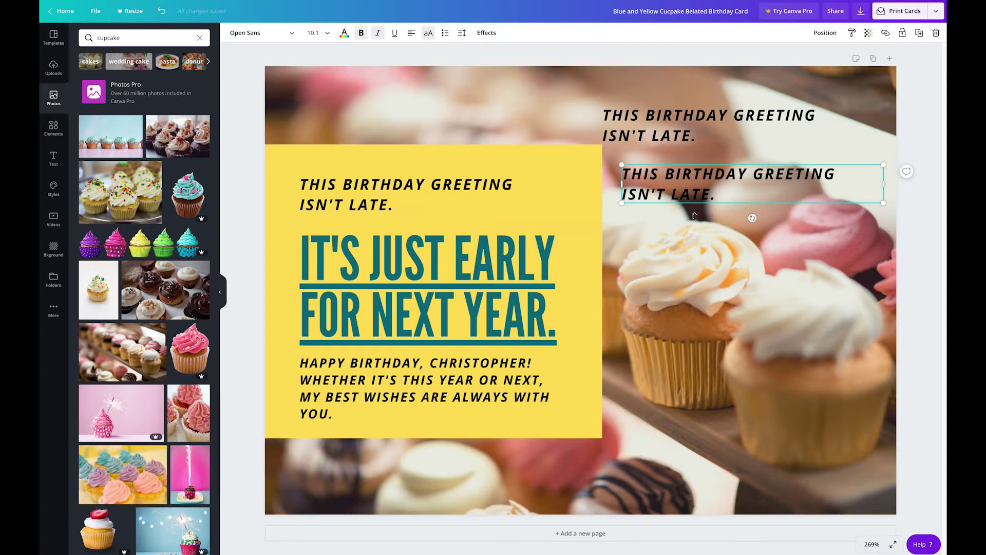
pyautogui.click(682, 125)
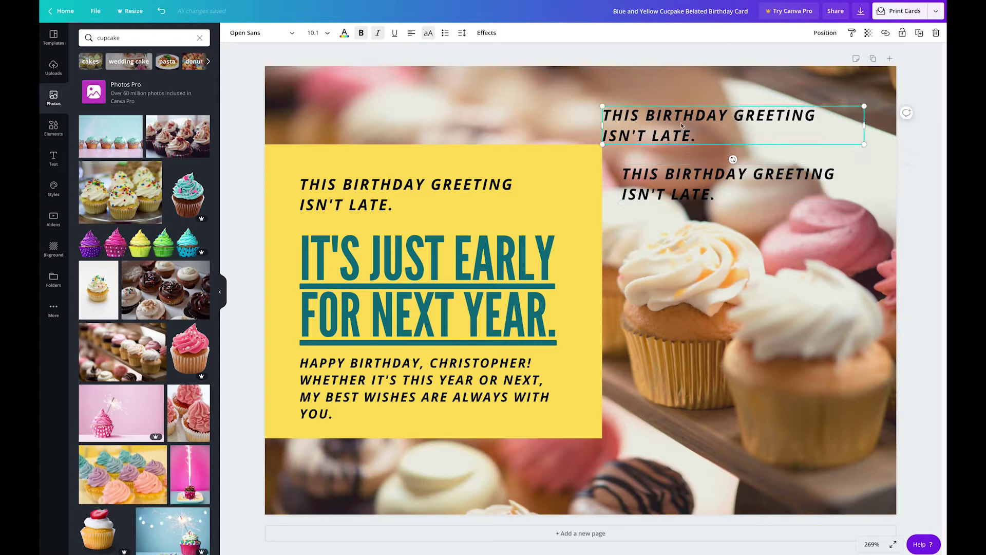
pyautogui.press('BackSpace')
pyautogui.click(682, 188)
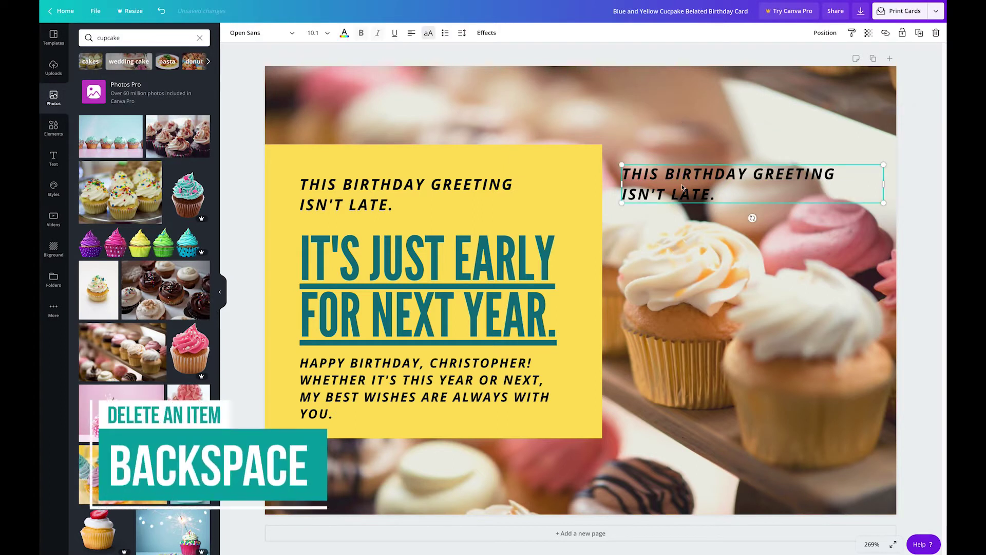
pyautogui.press('BackSpace')
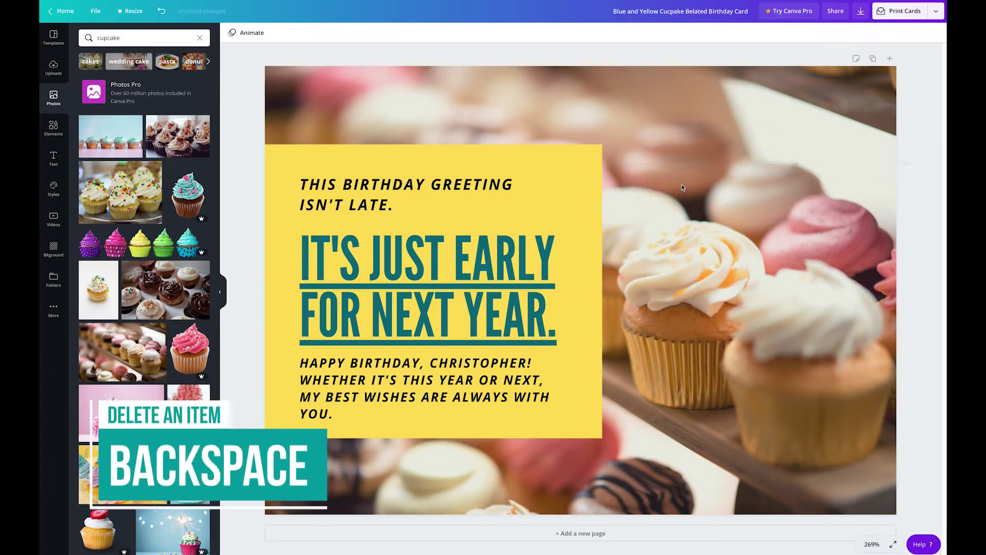
# Select the panel and text with Ctrl+A, then with added selections, clearing both attempts.
pyautogui.click(647, 312)
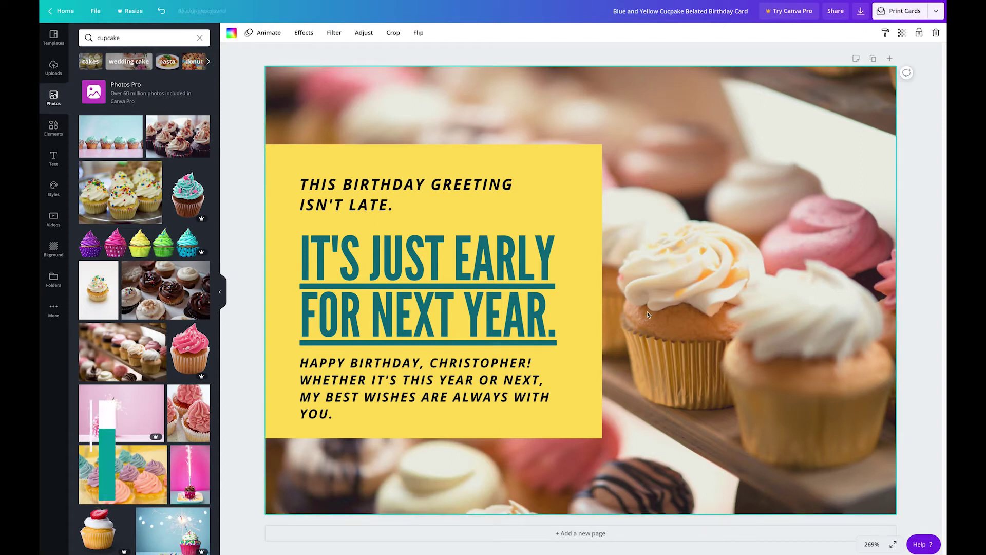
pyautogui.hotkey('ctrl', 'a')
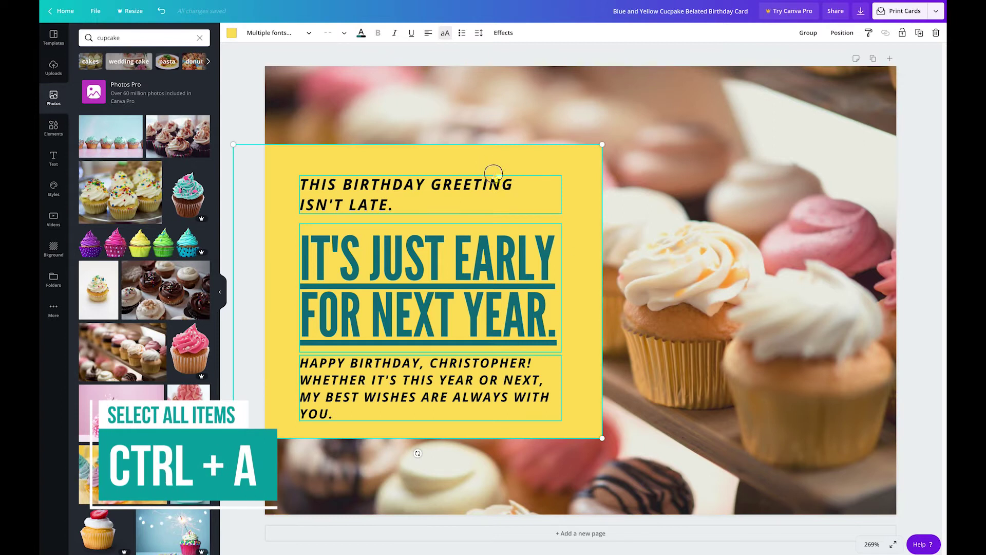
pyautogui.moveTo(488, 171); pyautogui.dragTo(580, 116)
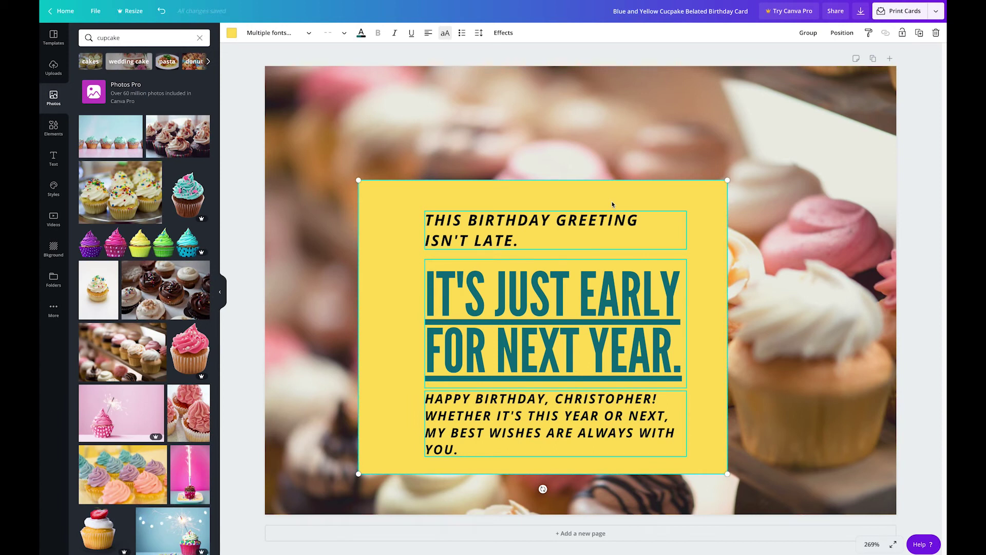
pyautogui.click(778, 210)
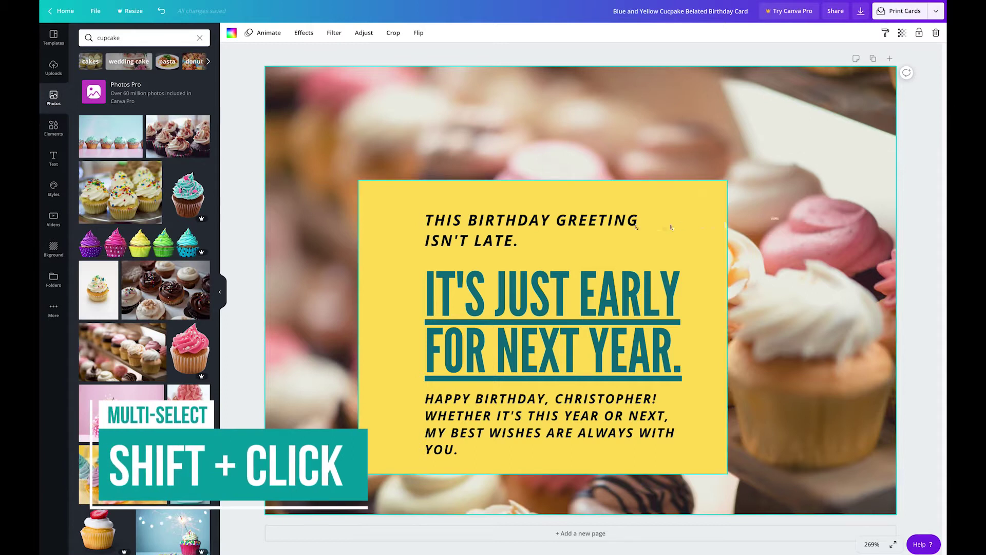
pyautogui.keyDown('shift'); pyautogui.click(610, 222); pyautogui.keyUp('shift')
pyautogui.keyDown('shift'); pyautogui.click(605, 308); pyautogui.keyUp('shift')
pyautogui.keyDown('shift'); pyautogui.click(611, 417); pyautogui.keyUp('shift')
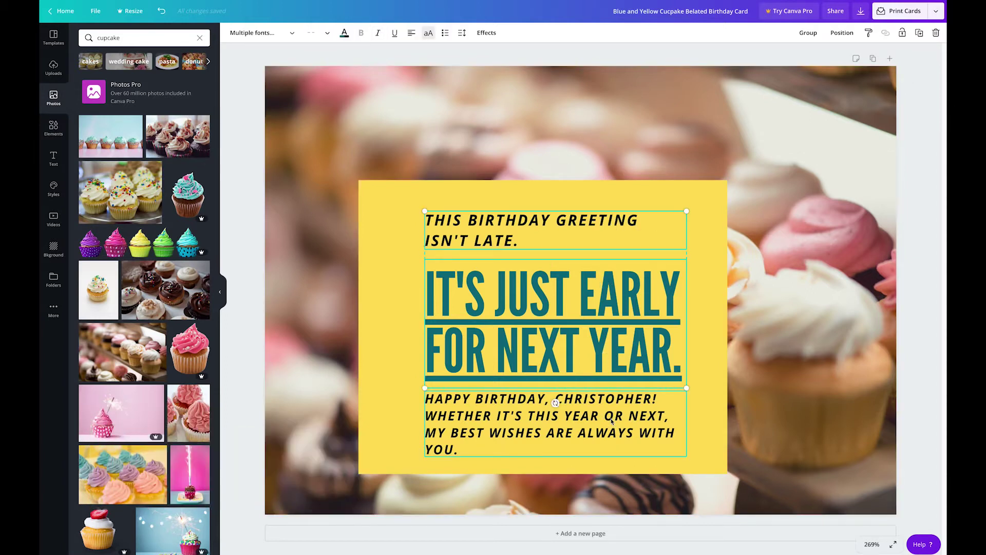
pyautogui.keyDown('shift'); pyautogui.click(720, 359); pyautogui.keyUp('shift')
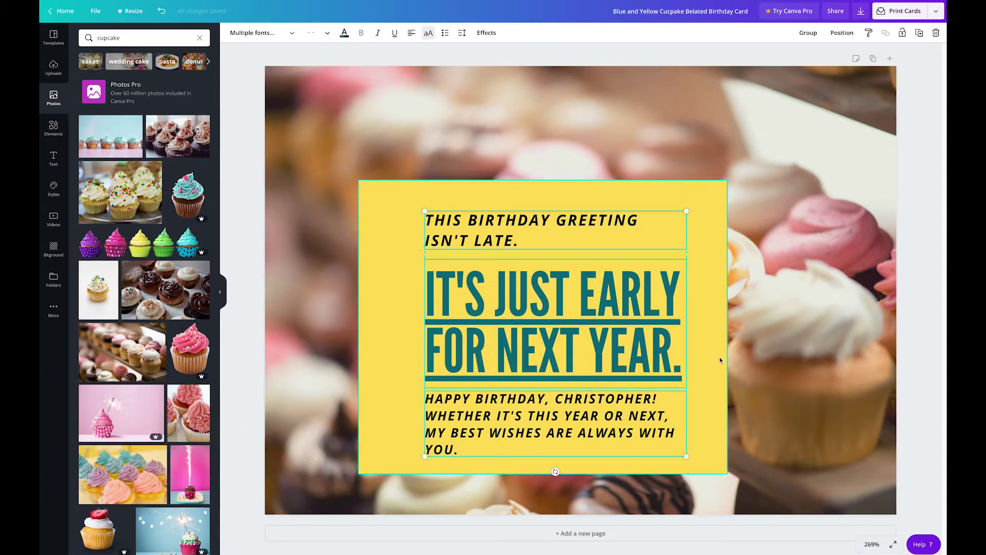
pyautogui.click(782, 335)
# Marquee-select the yellow panel and three text boxes and drag them to the top-left corner.
pyautogui.click(304, 131)
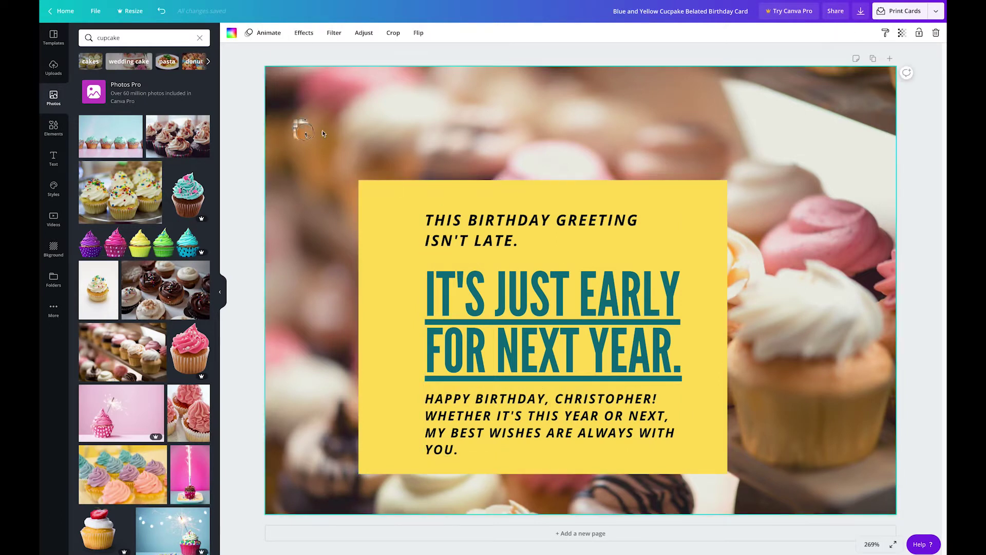
pyautogui.moveTo(322, 130); pyautogui.dragTo(766, 483)
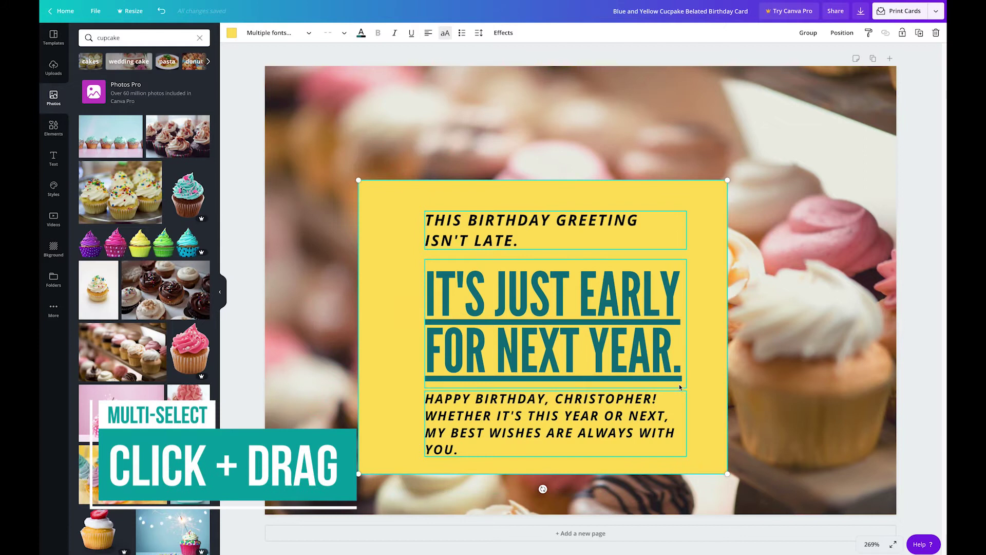
pyautogui.moveTo(532, 319); pyautogui.dragTo(436, 205)
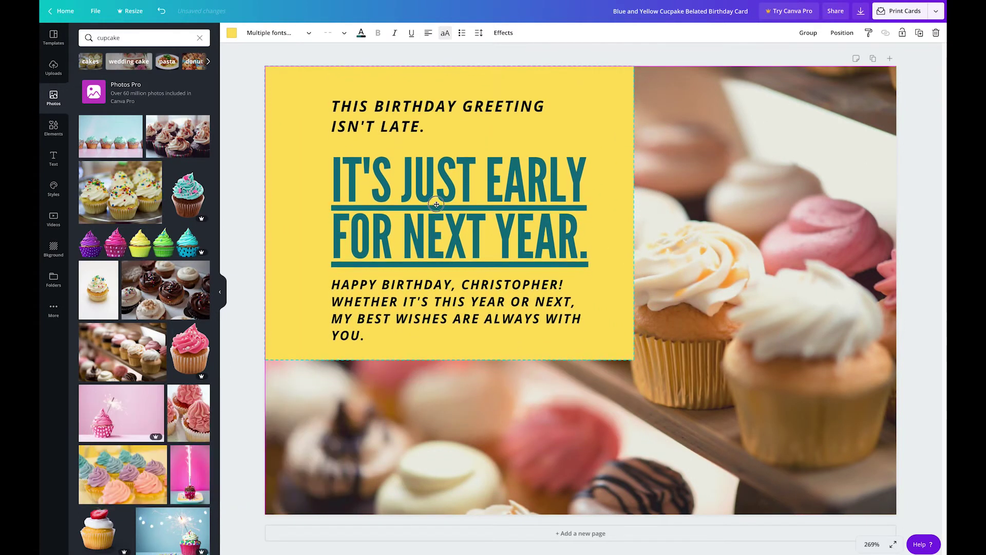
# Undo and redo the panel move so it stays top-left, then drag the greeting line right.
pyautogui.click(754, 378)
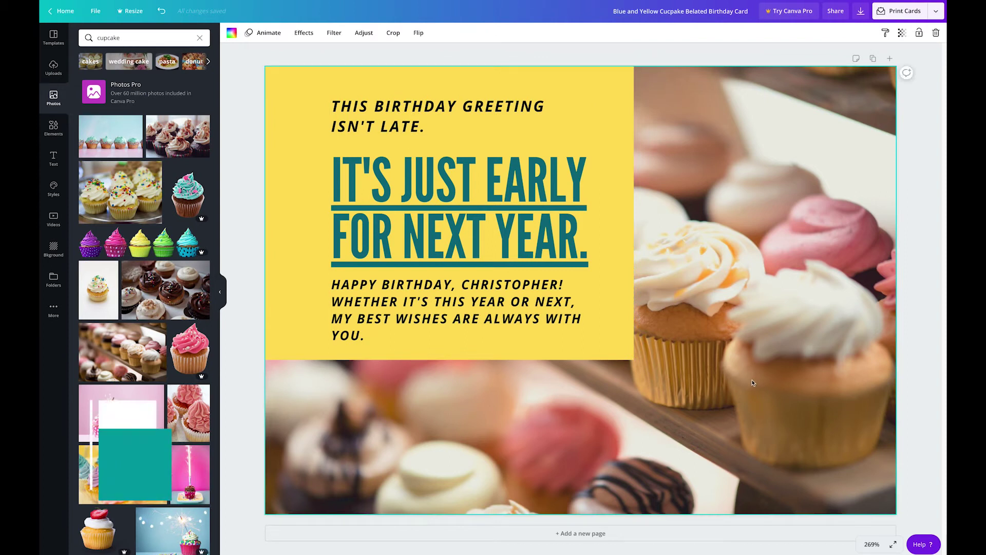
pyautogui.hotkey('ctrl', 'z')
pyautogui.hotkey('ctrl', 'y')
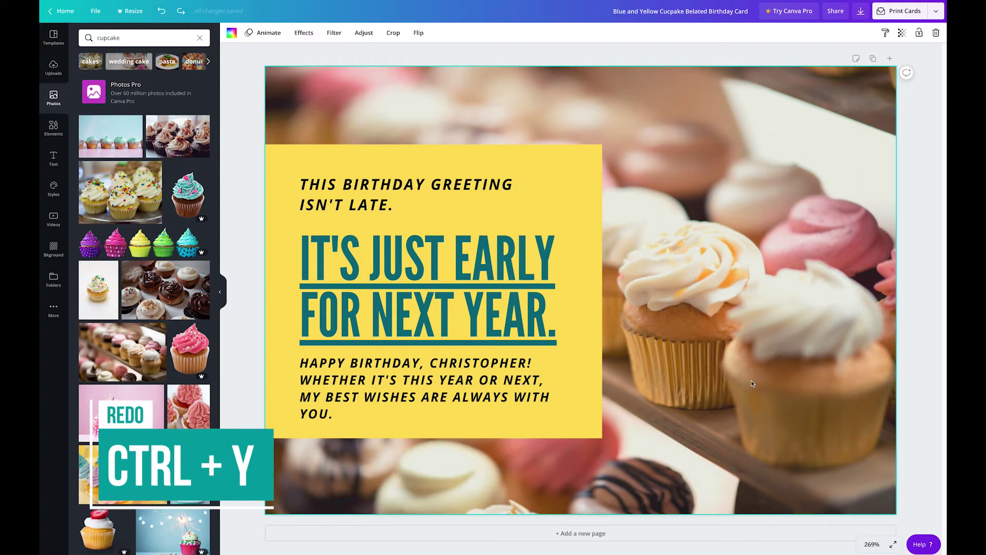
pyautogui.hotkey('ctrl', 'y')
pyautogui.hotkey('ctrl', 'y')
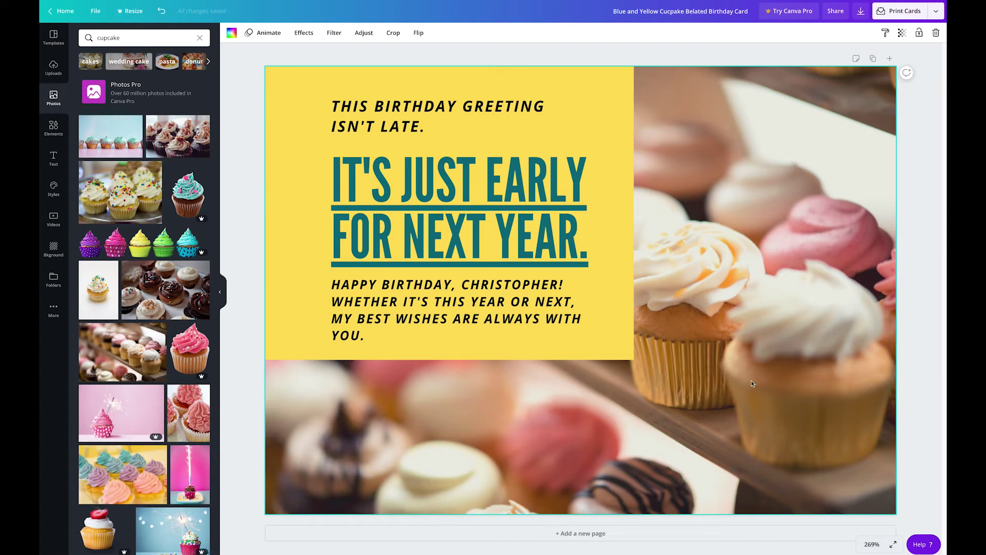
pyautogui.click(790, 360)
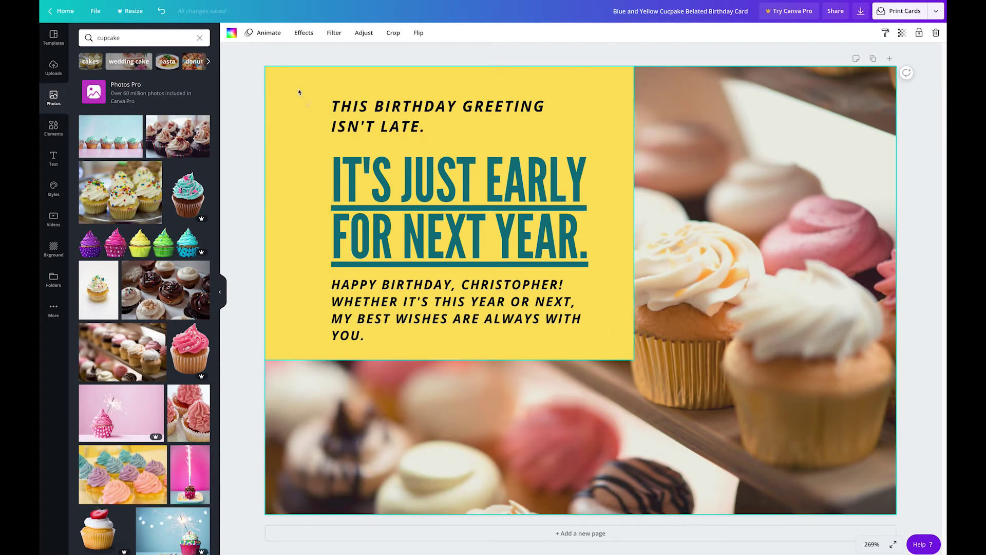
pyautogui.moveTo(434, 110); pyautogui.dragTo(586, 109)
# Undo the headline move, then select the panel and three text boxes and group them.
pyautogui.click(491, 200)
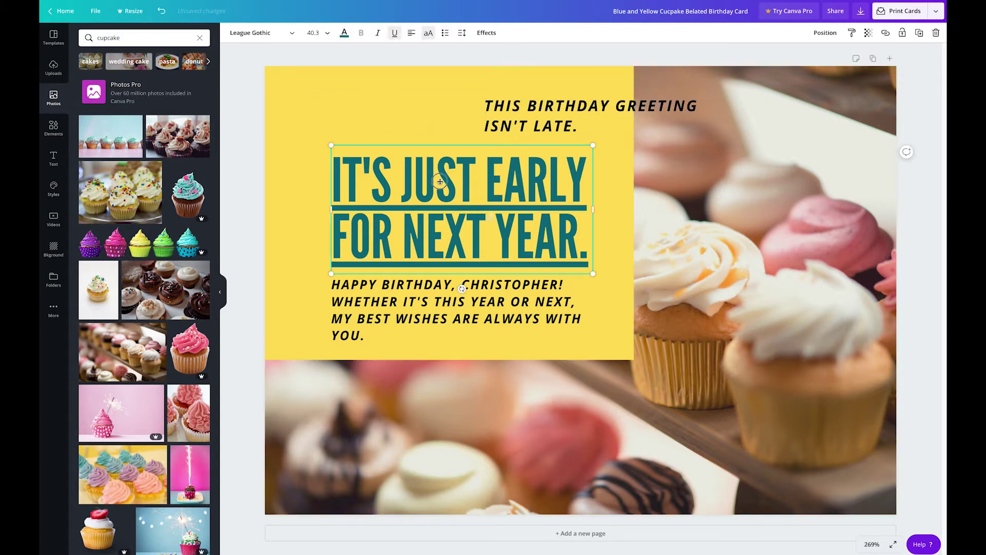
pyautogui.moveTo(490, 213); pyautogui.dragTo(424, 168)
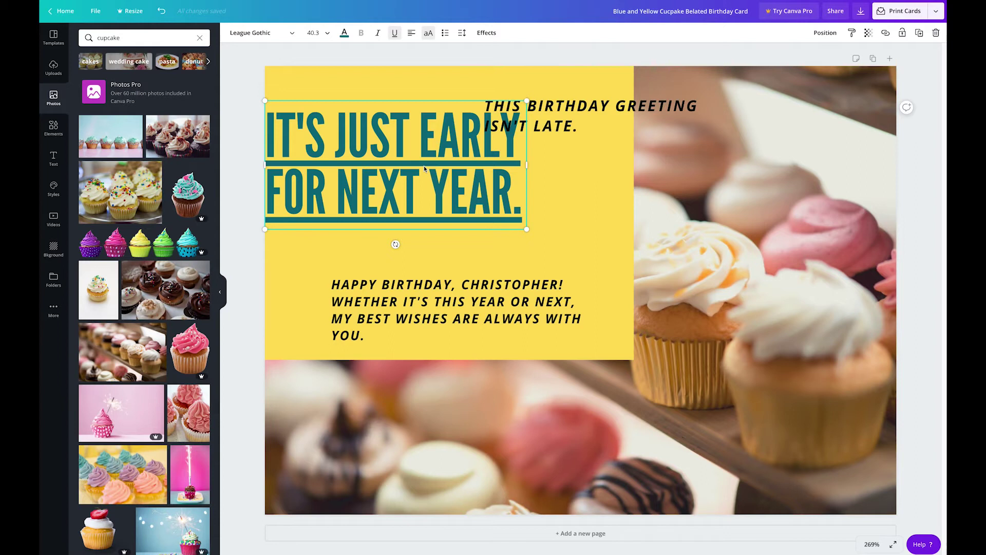
pyautogui.hotkey('ctrl', 'z')
pyautogui.hotkey('ctrl', 'z')
pyautogui.hotkey('ctrl', 'z')
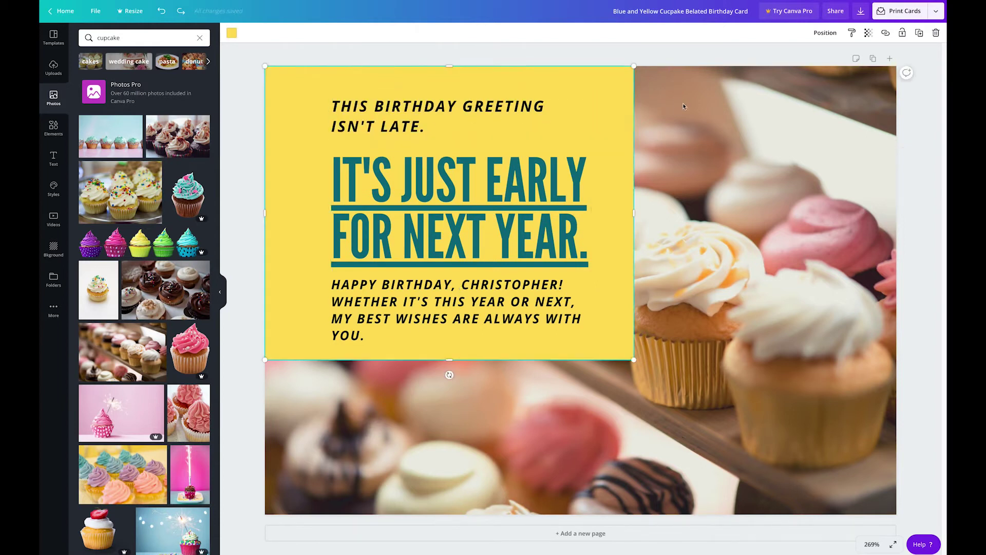
pyautogui.moveTo(561, 128); pyautogui.dragTo(815, 70)
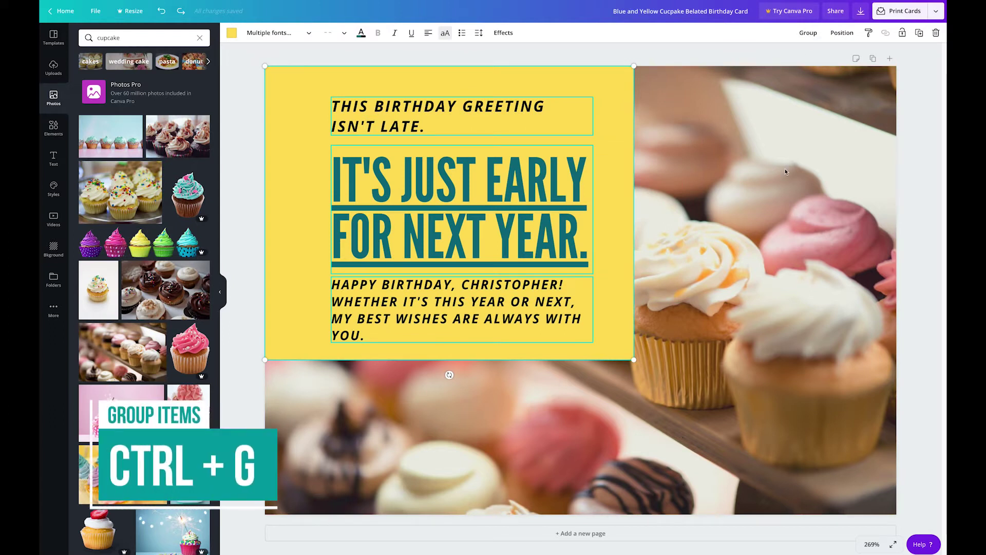
pyautogui.hotkey('ctrl', 'g')
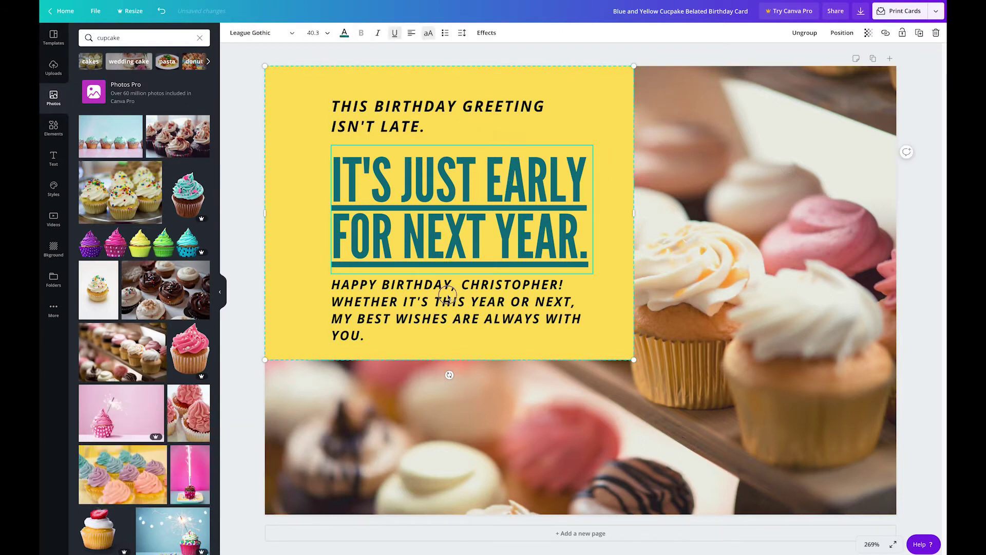
# Test the group by dragging it right and down, undo, and reselect the whole group.
pyautogui.click(683, 225)
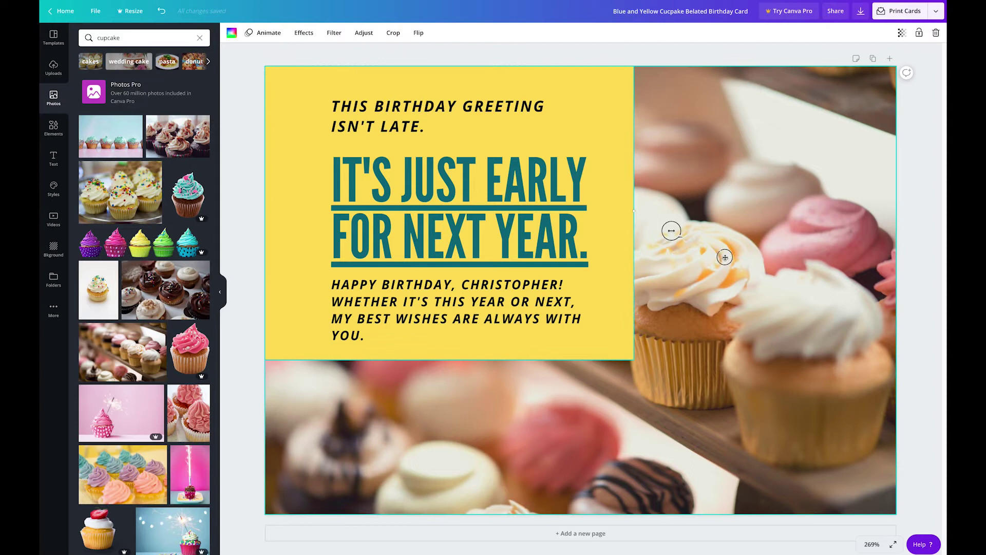
pyautogui.moveTo(672, 231); pyautogui.dragTo(765, 263)
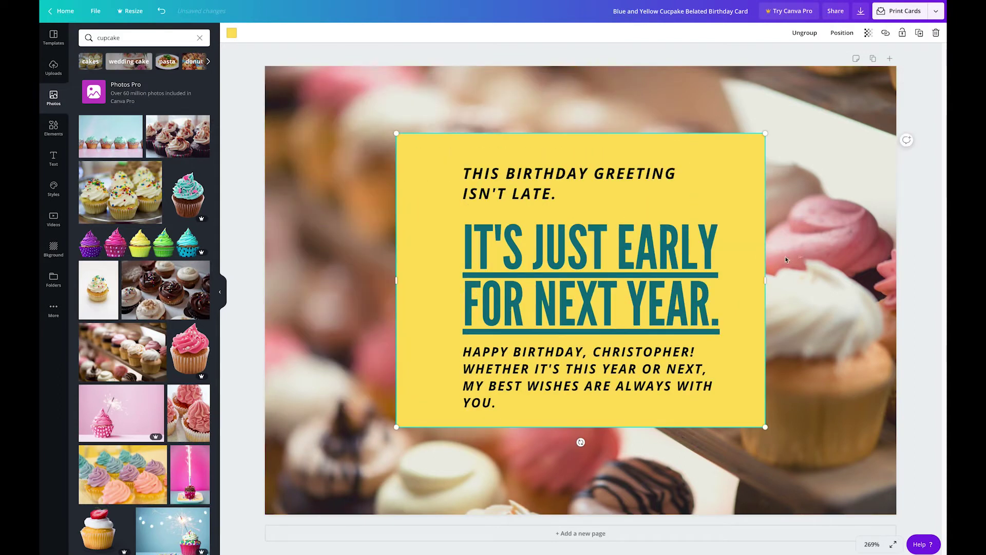
pyautogui.hotkey('ctrl', 'z')
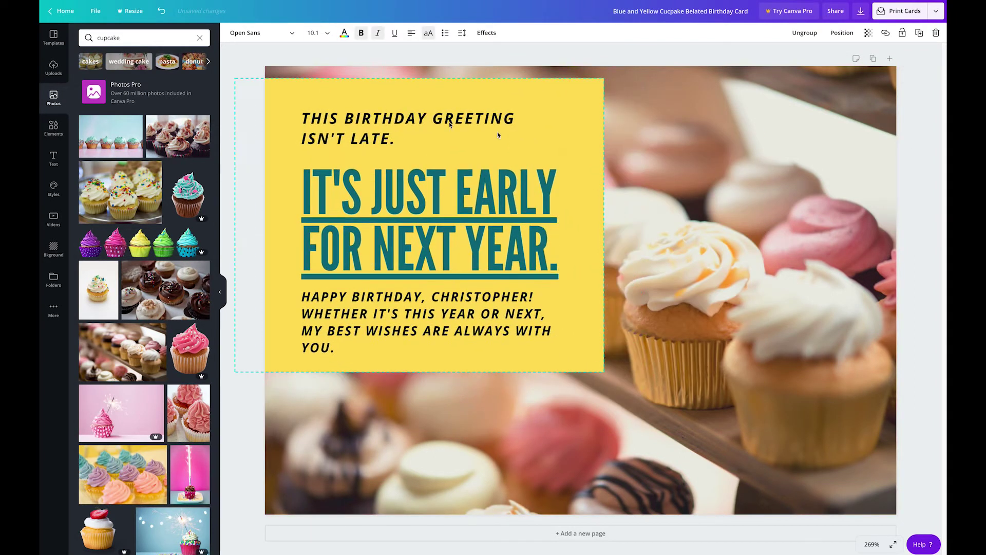
pyautogui.click(655, 174)
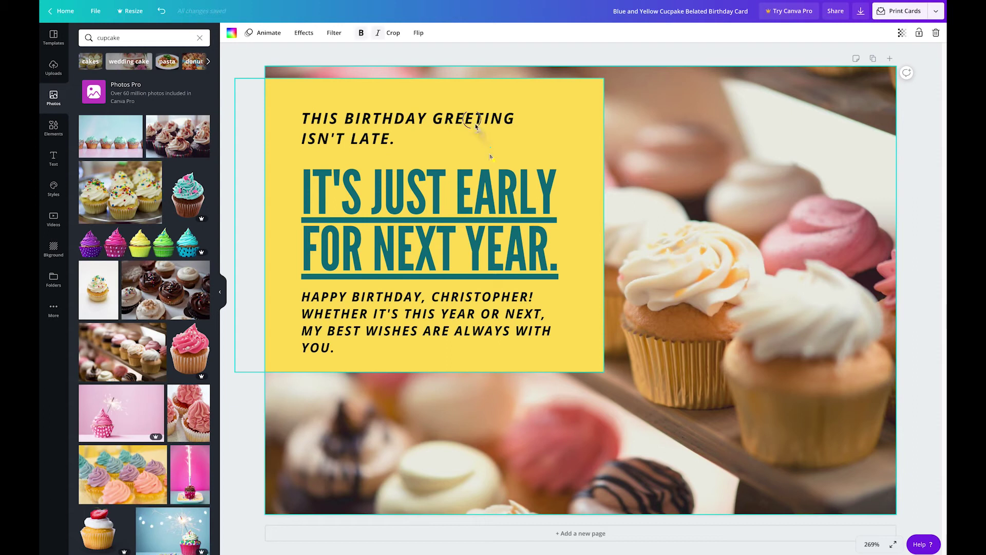
pyautogui.click(474, 124)
pyautogui.click(572, 158)
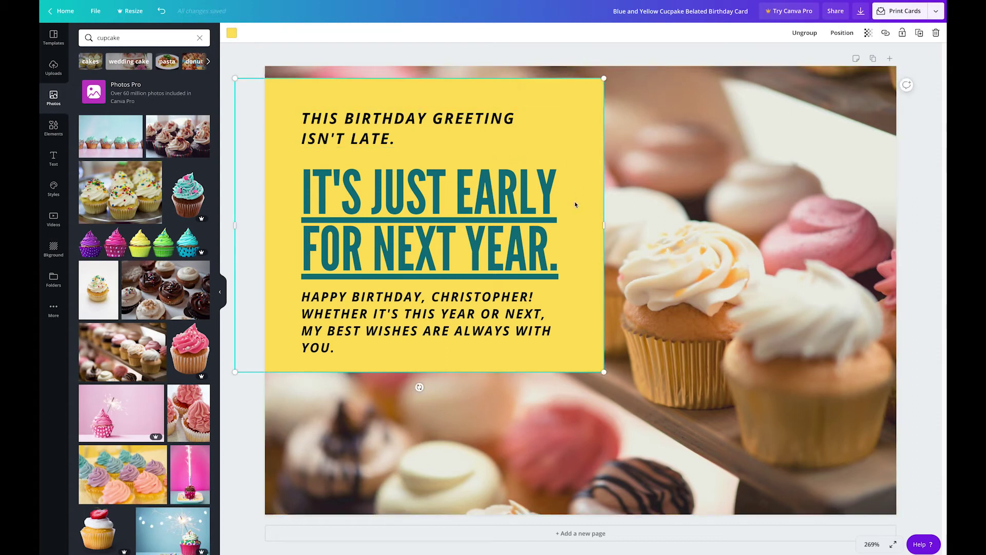
# Drag the panel group right toward the centre and ungroup it with Shift+Ctrl+G.
pyautogui.click(545, 206)
pyautogui.moveTo(544, 206); pyautogui.dragTo(661, 207)
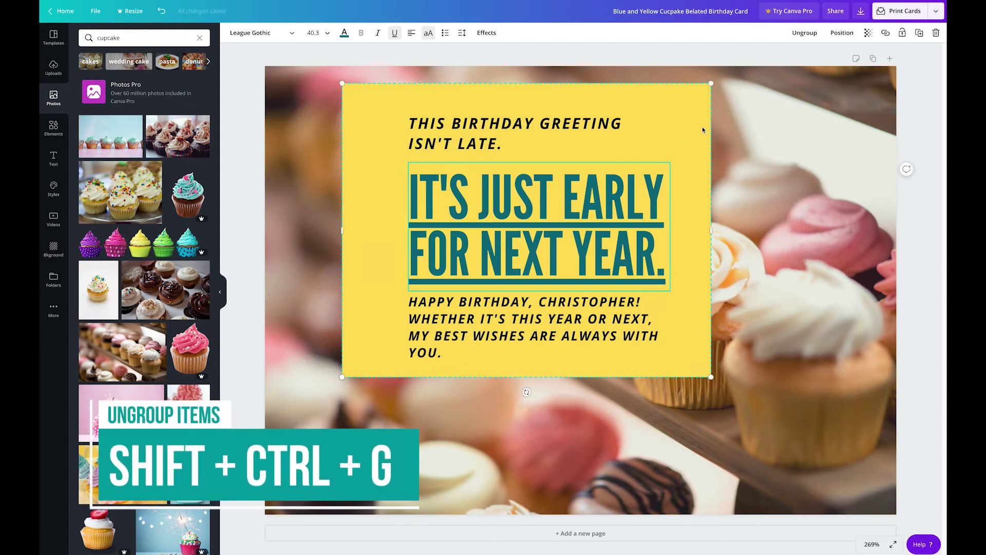
pyautogui.hotkey('shift', 'ctrl', 'g')
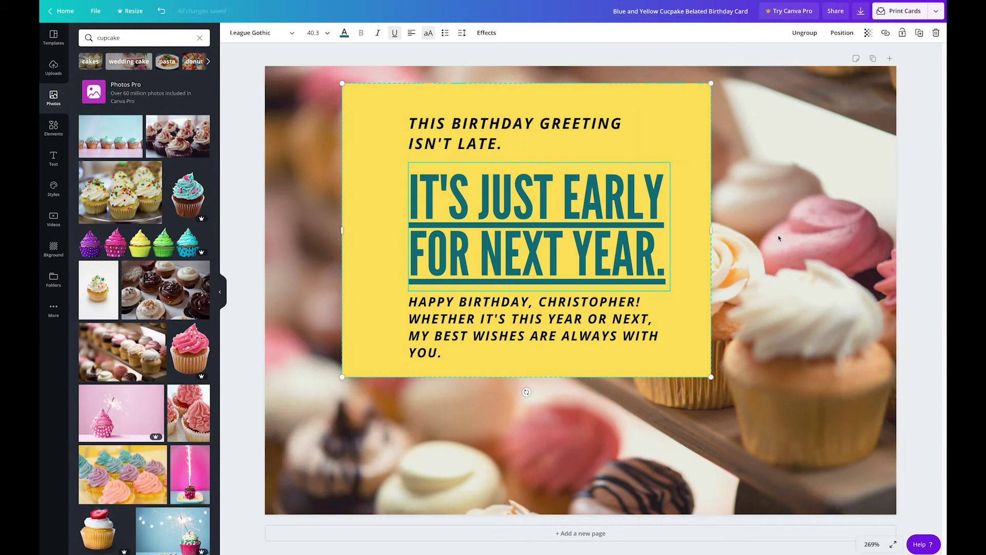
pyautogui.hotkey('shift', 'ctrl', 'g')
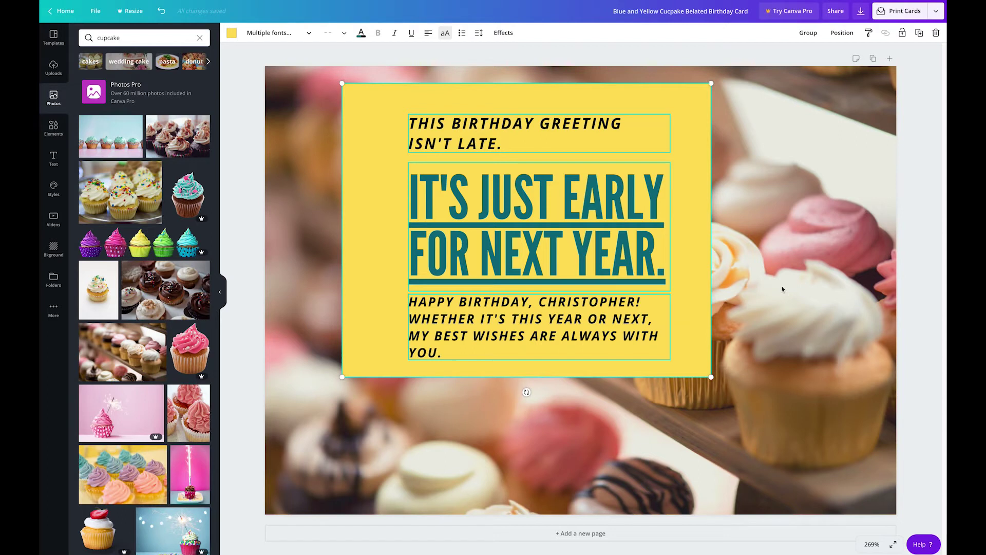
# Test the separate headline by dragging it over the photo, then undo the move.
pyautogui.click(783, 289)
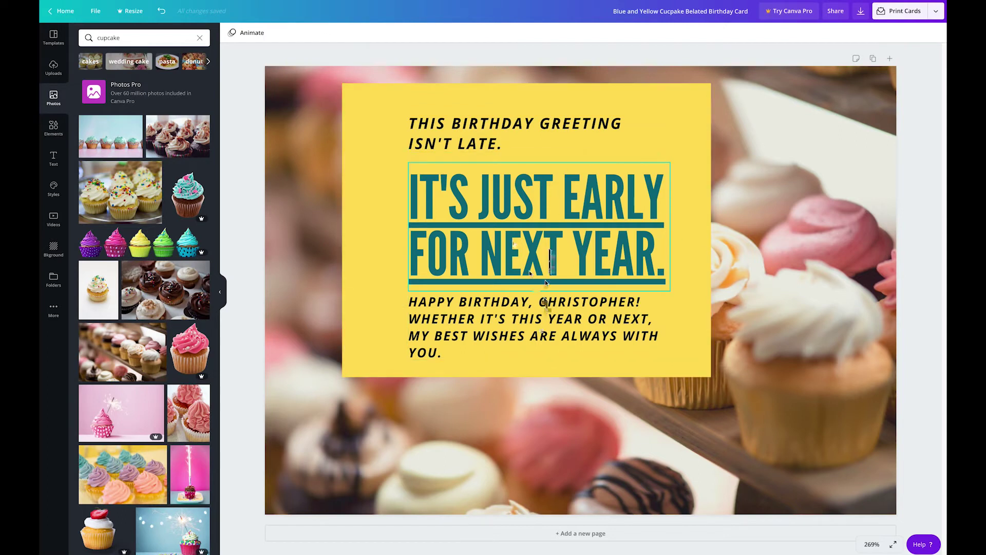
pyautogui.click(507, 235)
pyautogui.moveTo(508, 235); pyautogui.dragTo(639, 237)
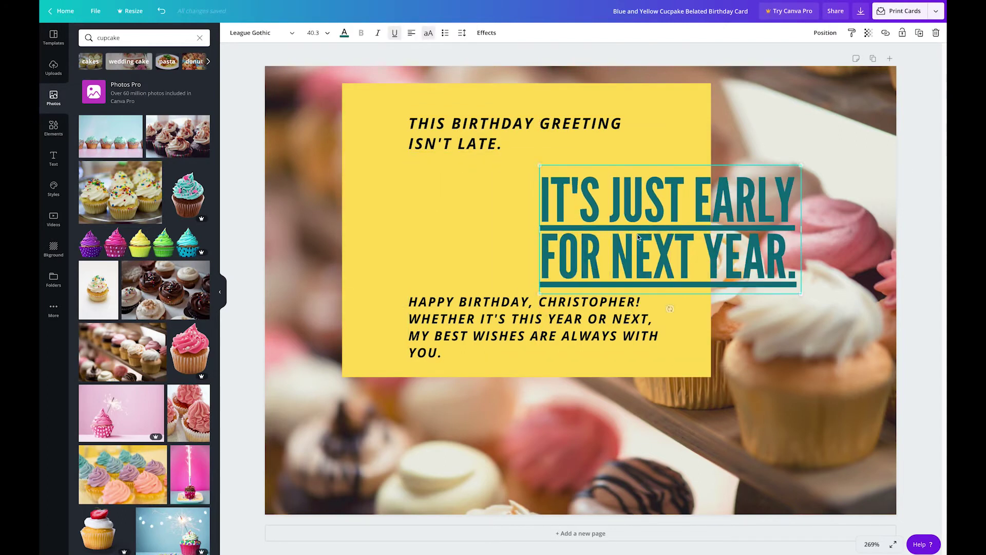
pyautogui.hotkey('ctrl', 'z')
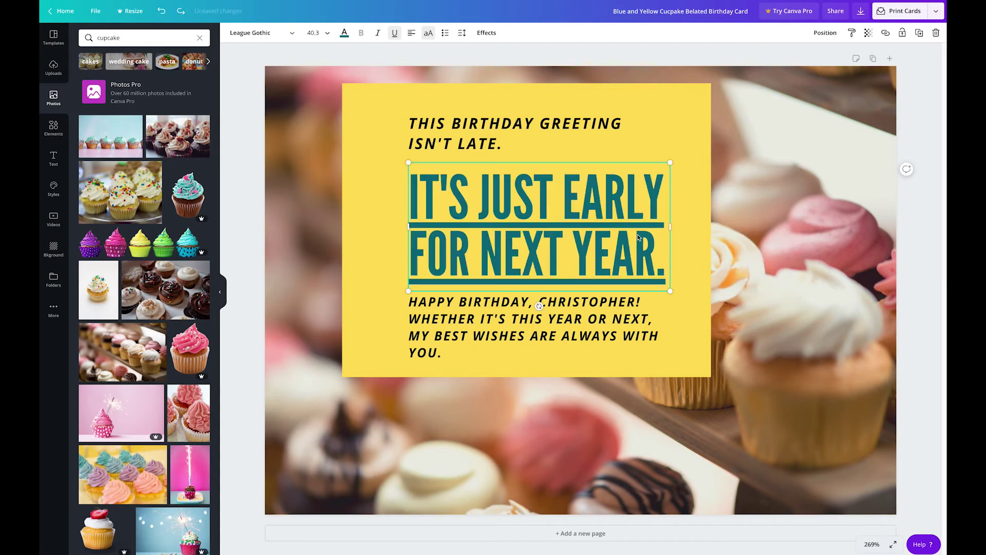
# Nudge the top greeting line with arrow and Shift+arrow keys until it matches the headline's left edge.
pyautogui.click(577, 137)
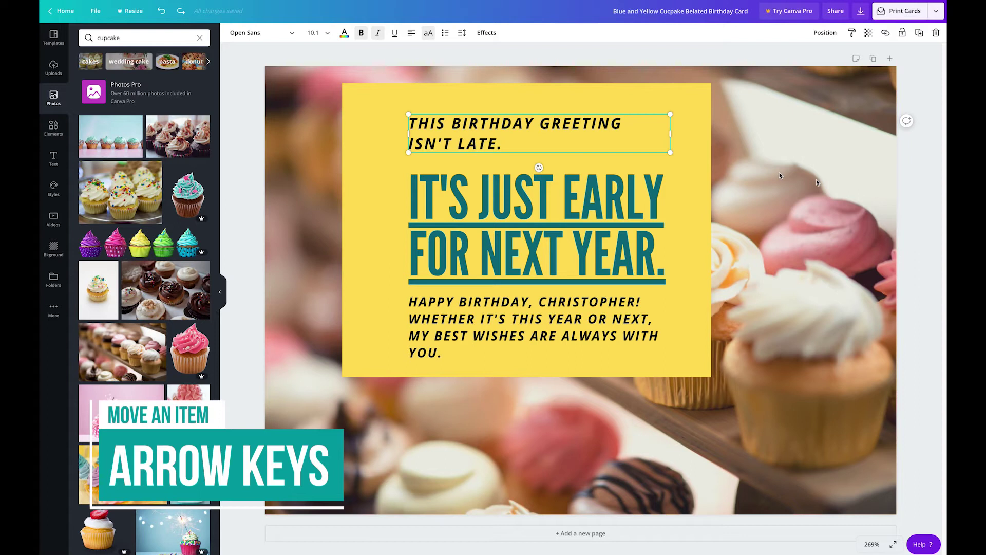
pyautogui.press('Right')
pyautogui.press('Right')
pyautogui.press('Right')
pyautogui.press('Right')
pyautogui.press('Right')
pyautogui.press('Right')
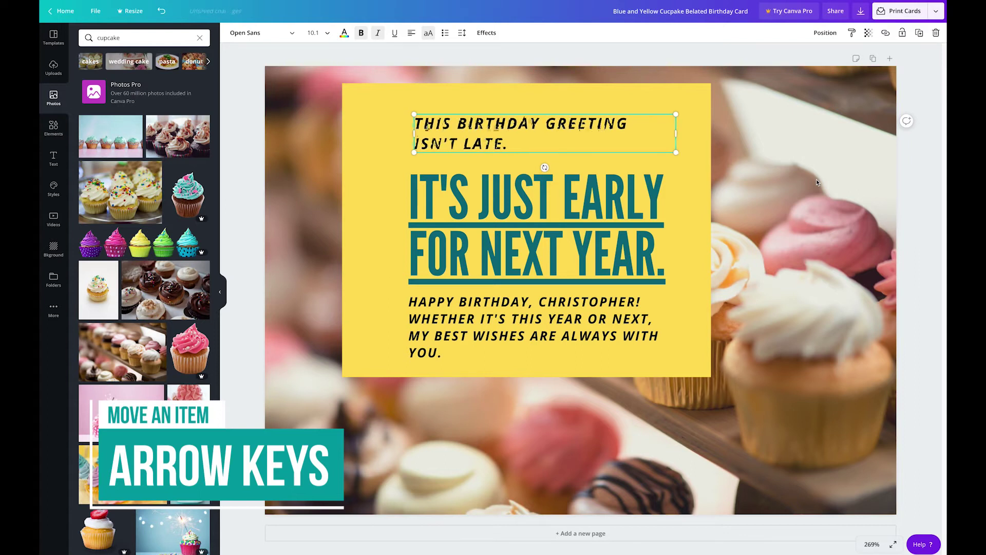
pyautogui.press('Right')
pyautogui.press('Right')
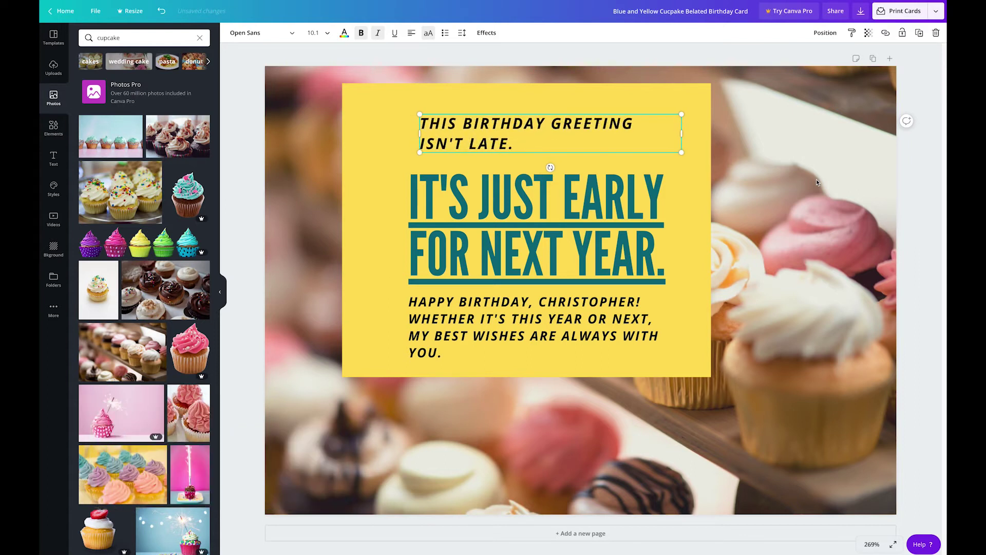
pyautogui.hotkey('shift', 'Left')
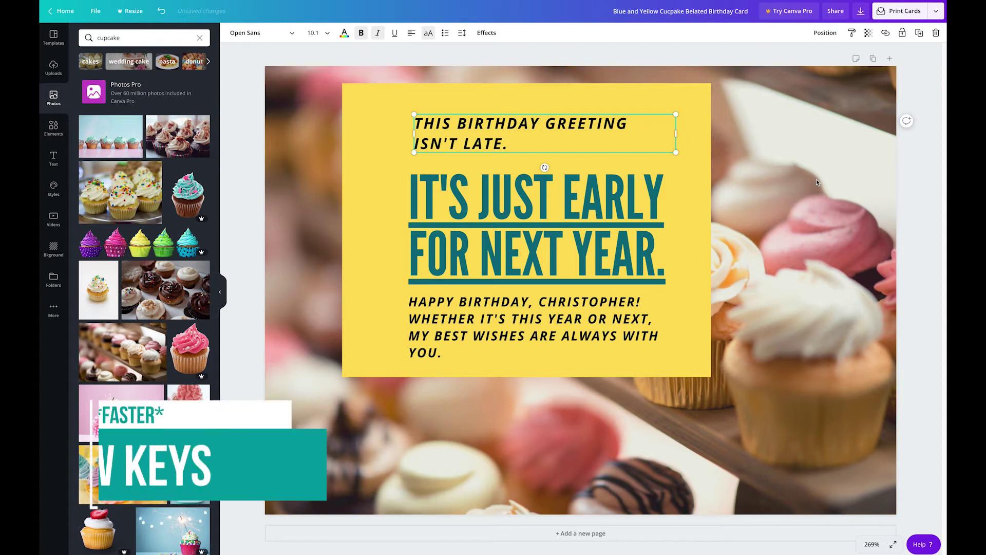
pyautogui.hotkey('shift', 'Left')
pyautogui.hotkey('shift', 'Left')
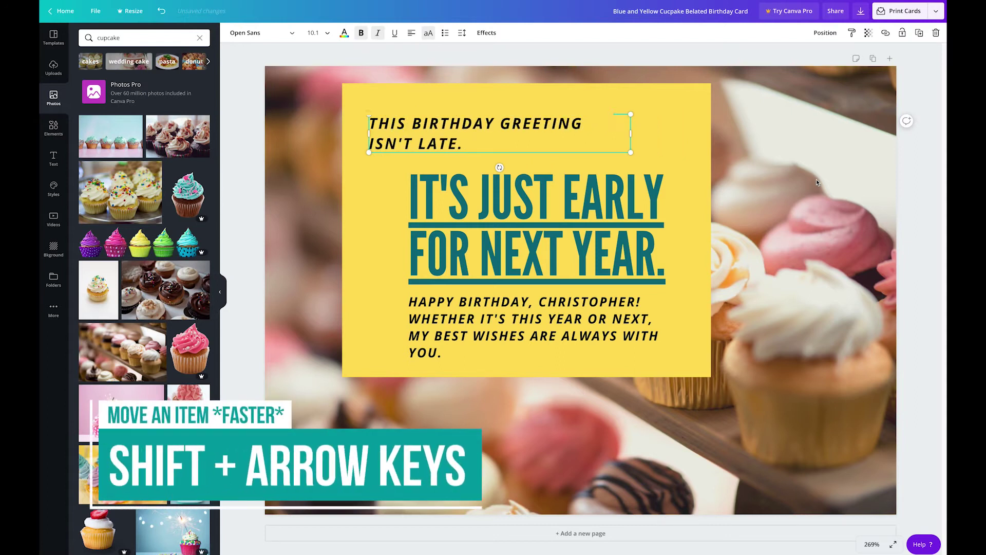
pyautogui.hotkey('shift', 'Left')
pyautogui.hotkey('shift', 'Left')
pyautogui.hotkey('shift', 'Left')
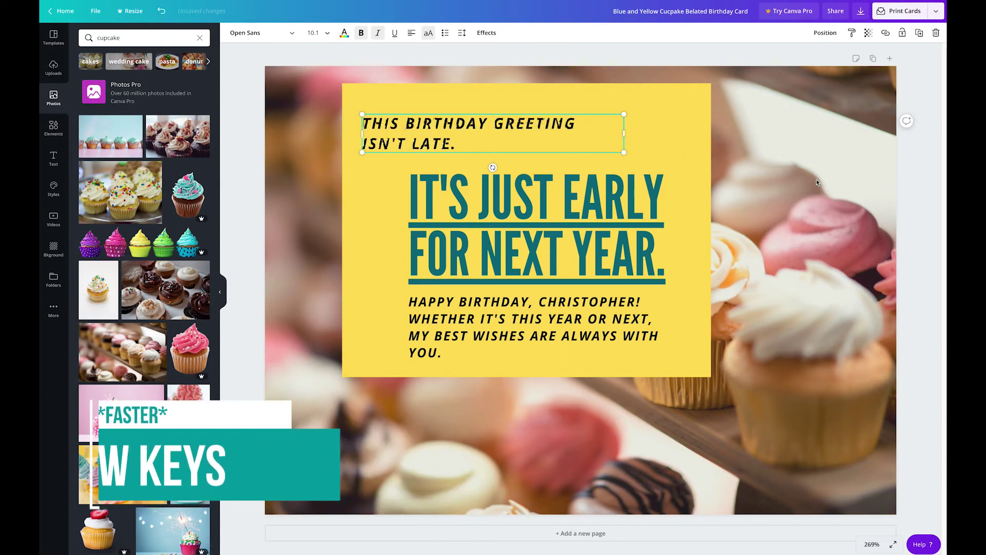
pyautogui.hotkey('shift', 'Right')
pyautogui.hotkey('shift', 'Right')
pyautogui.hotkey('shift', 'Right')
pyautogui.hotkey('shift', 'Right')
pyautogui.hotkey('shift', 'Right')
pyautogui.hotkey('shift', 'Right')
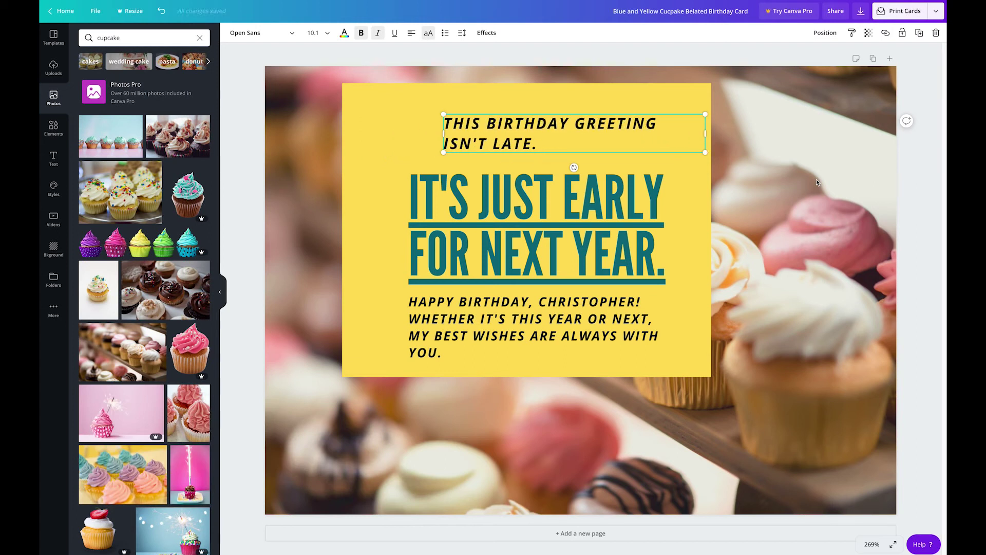
pyautogui.hotkey('shift', 'Left')
pyautogui.hotkey('shift', 'Left')
pyautogui.hotkey('shift', 'Left')
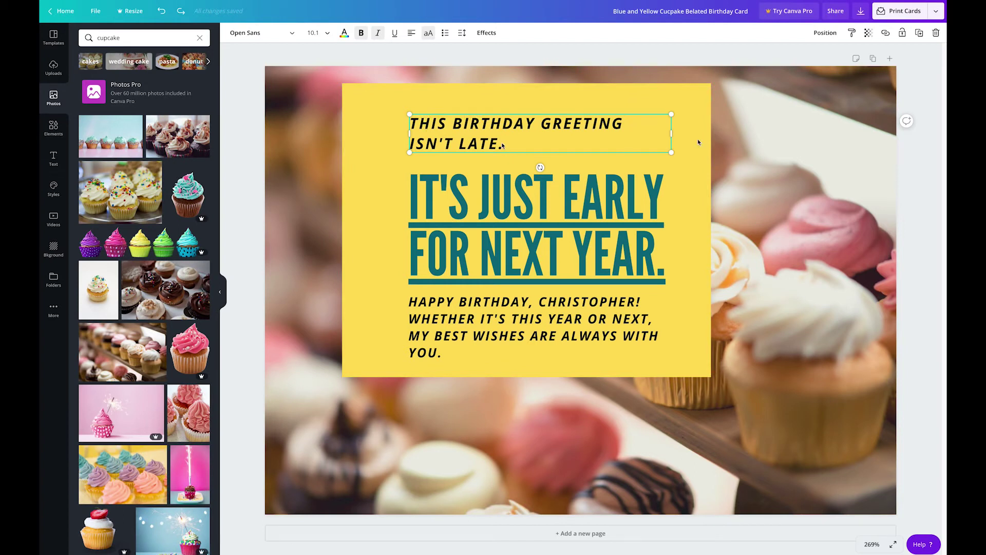
# Send the top greeting line behind the yellow panel, then drag the panel down below it.
pyautogui.click(825, 33)
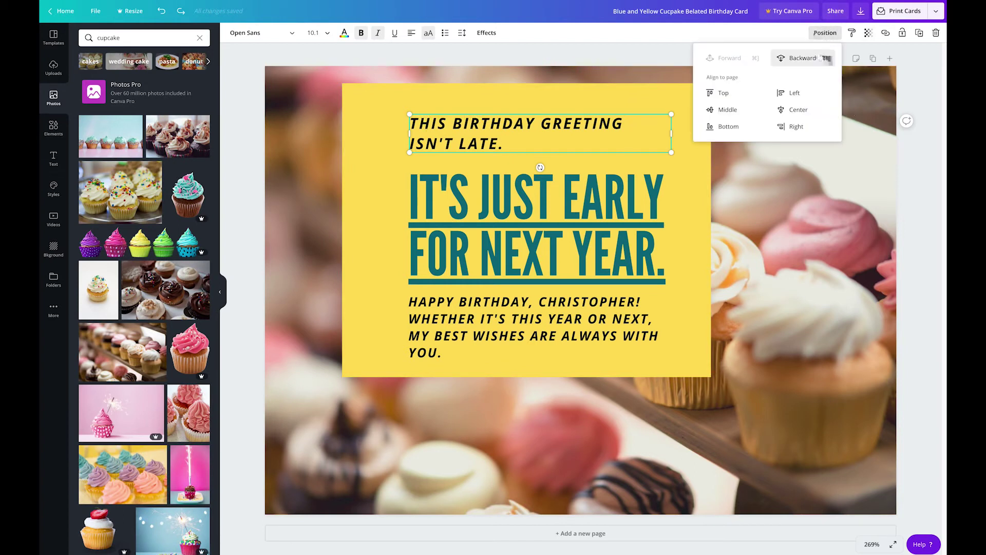
pyautogui.click(780, 59)
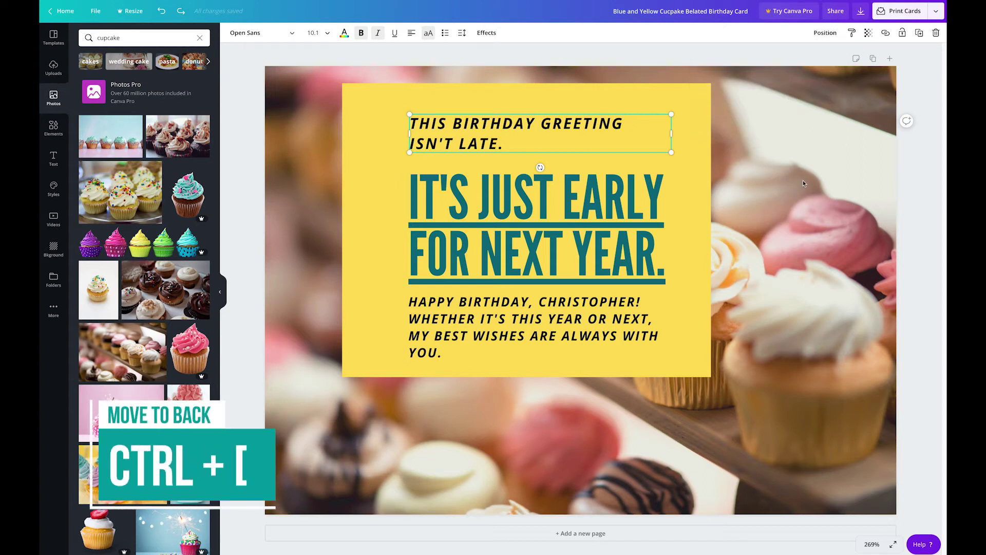
pyautogui.hotkey('ctrl', '[')
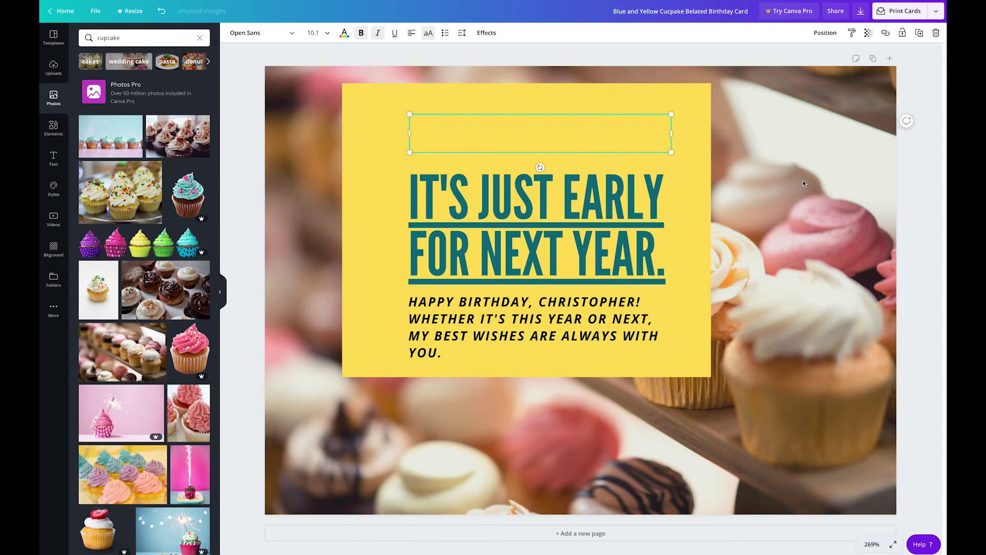
pyautogui.hotkey('ctrl', ']')
pyautogui.hotkey('ctrl', '[')
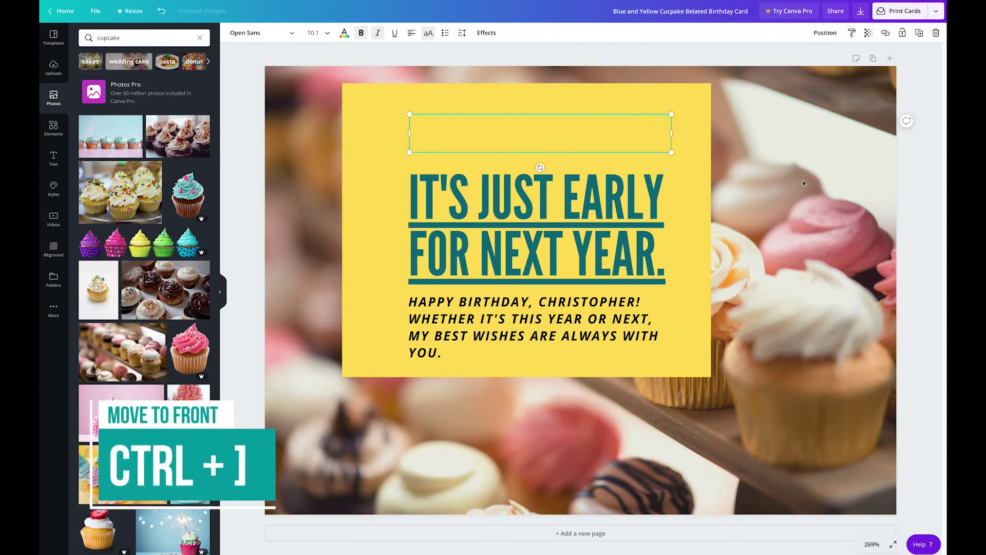
pyautogui.click(695, 107)
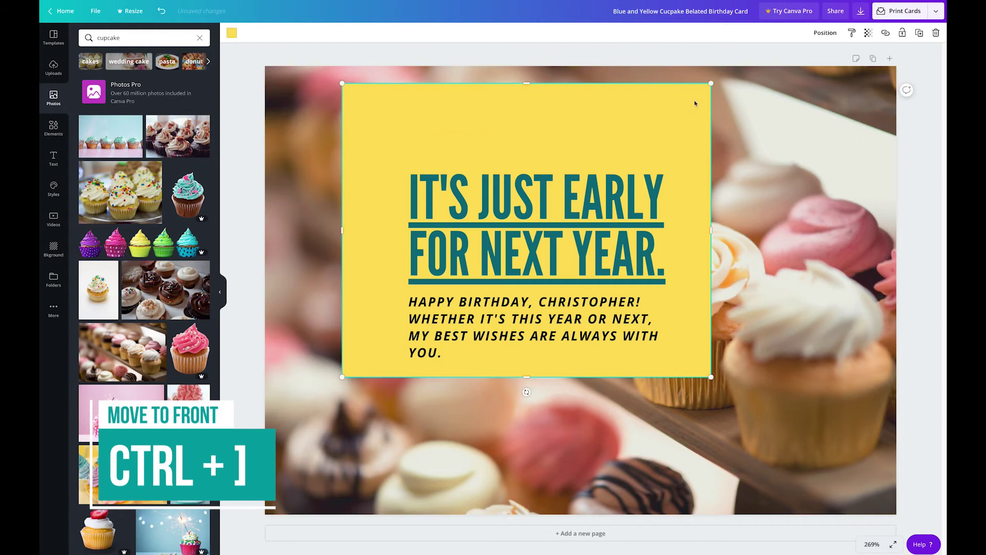
pyautogui.moveTo(696, 99); pyautogui.dragTo(715, 169)
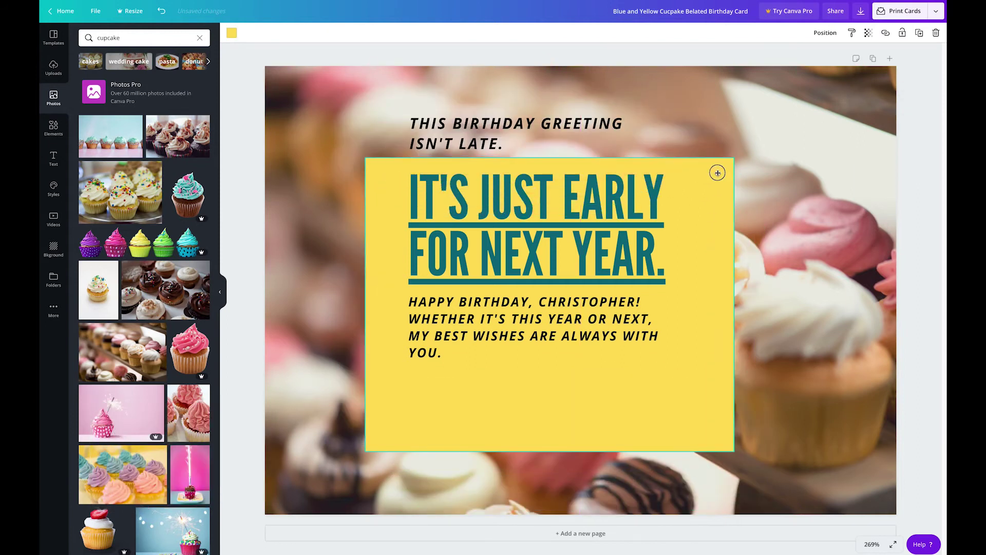
# Shrink the yellow panel around its centre to about 5.2 × 4.1.
pyautogui.click(791, 191)
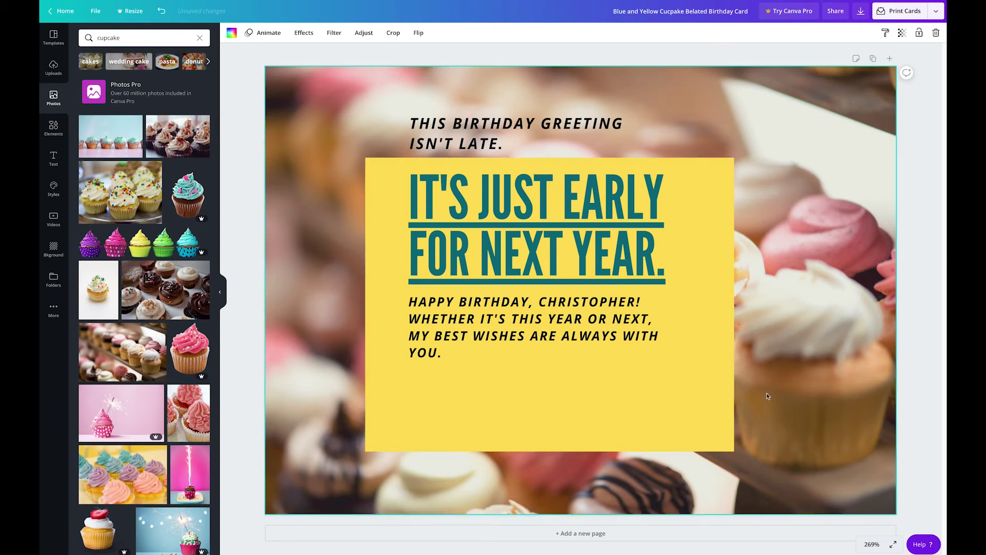
pyautogui.click(565, 395)
pyautogui.moveTo(735, 454); pyautogui.dragTo(717, 466)
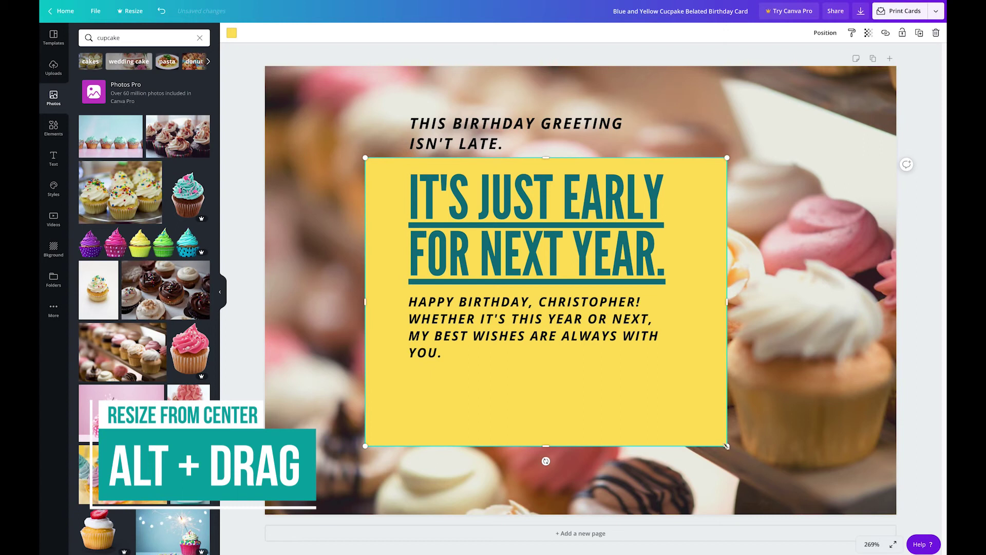
pyautogui.moveTo(726, 444); pyautogui.dragTo(656, 440)
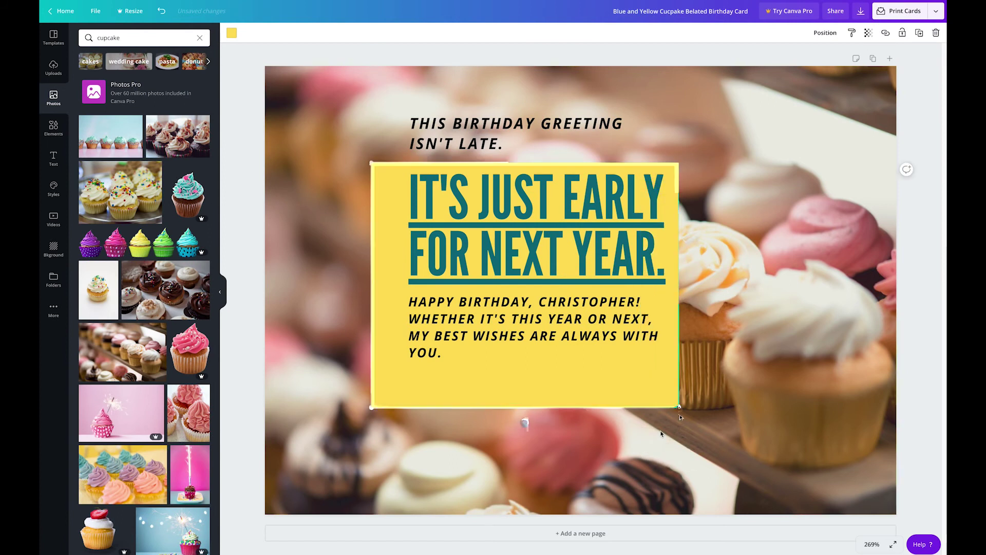
pyautogui.moveTo(679, 407); pyautogui.dragTo(653, 448)
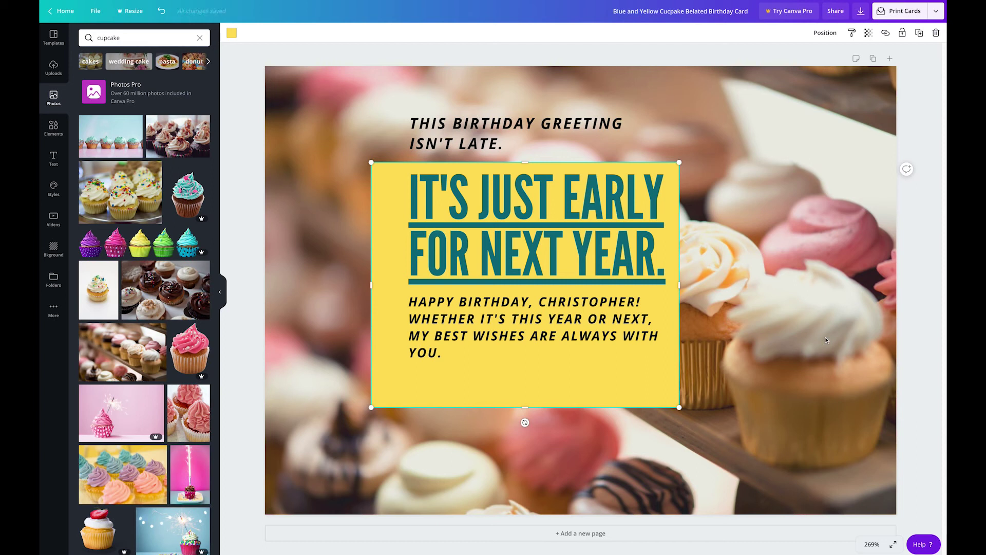
pyautogui.press('Escape')
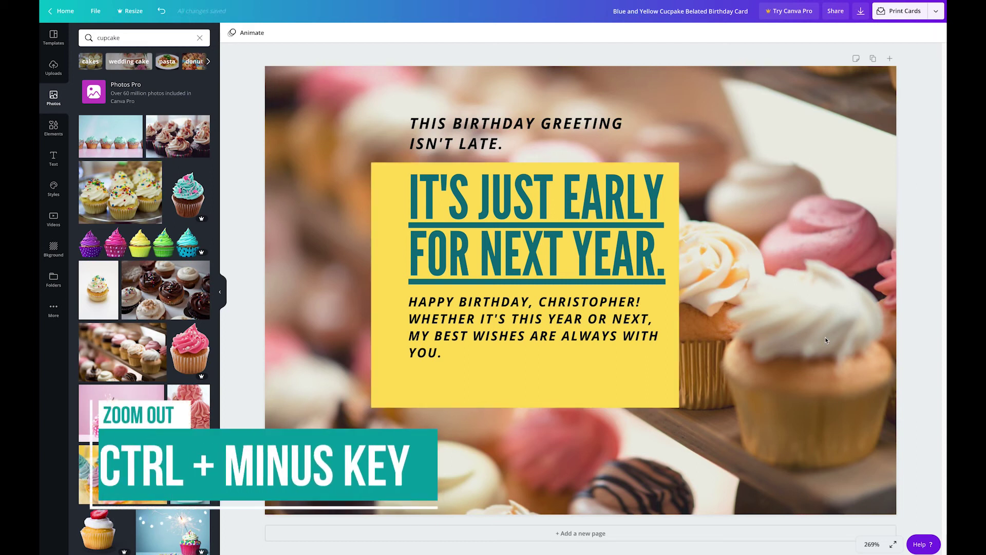
pyautogui.hotkey('ctrl', '-')
pyautogui.hotkey('ctrl', '-')
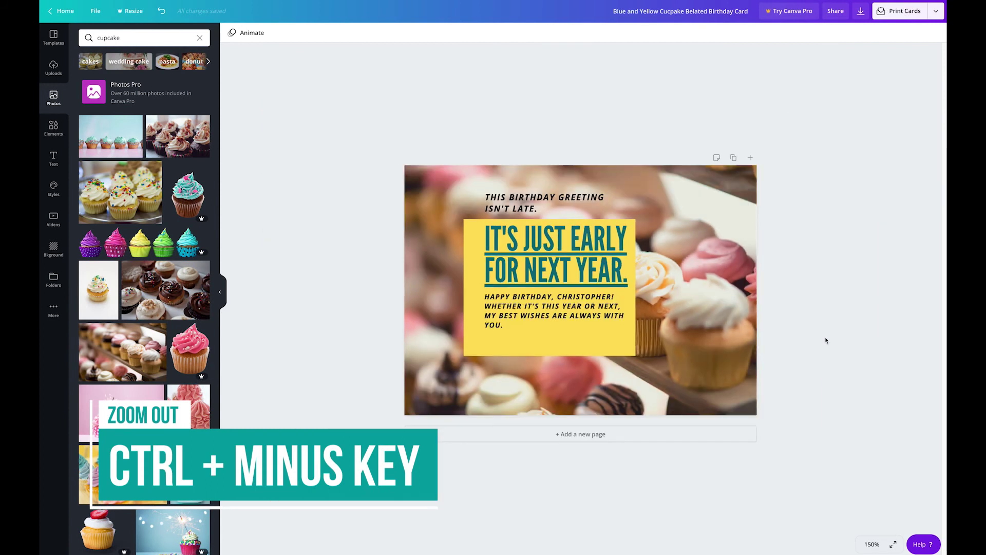
pyautogui.hotkey('ctrl', '+')
pyautogui.hotkey('ctrl', '+')
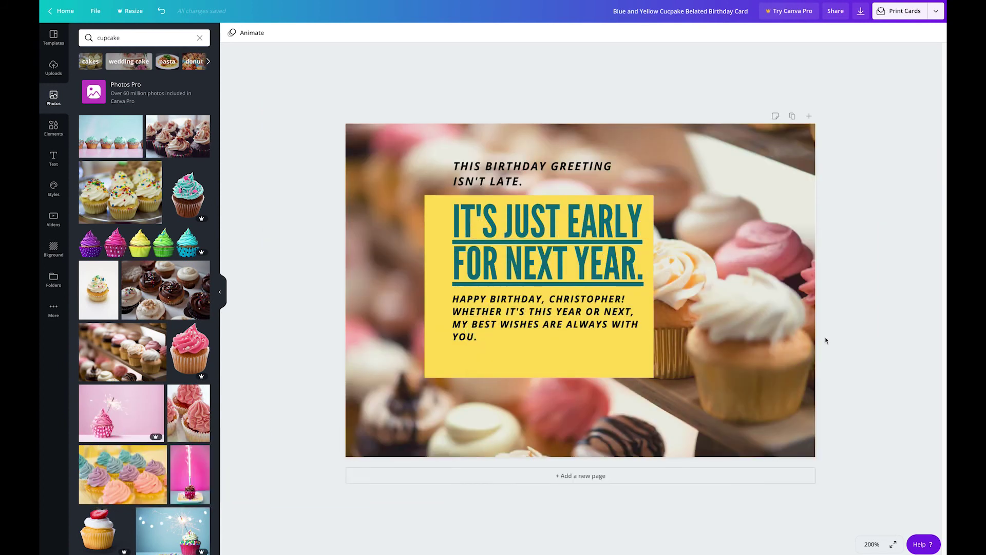
pyautogui.hotkey('ctrl', '+')
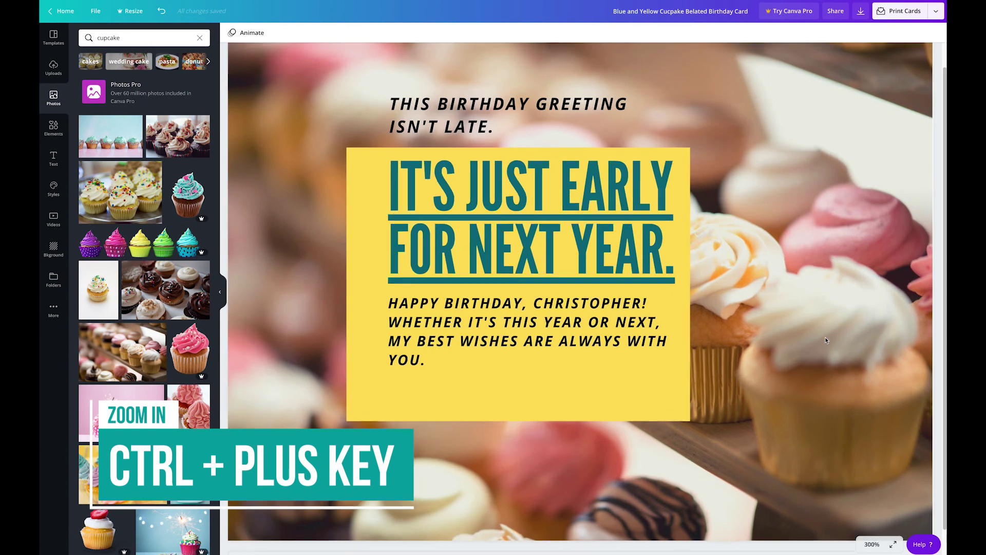
pyautogui.hotkey('ctrl', '+')
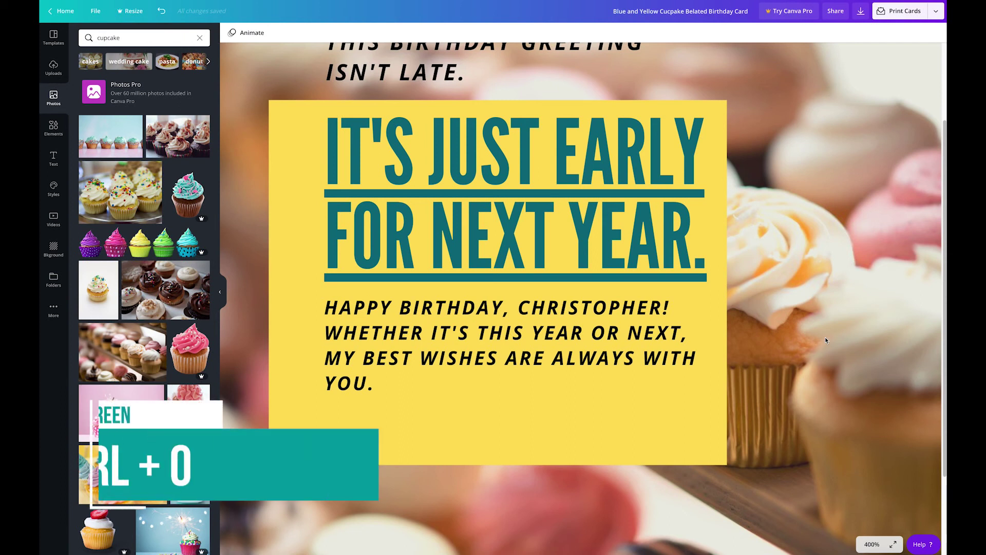
pyautogui.hotkey('ctrl', 'alt', '0')
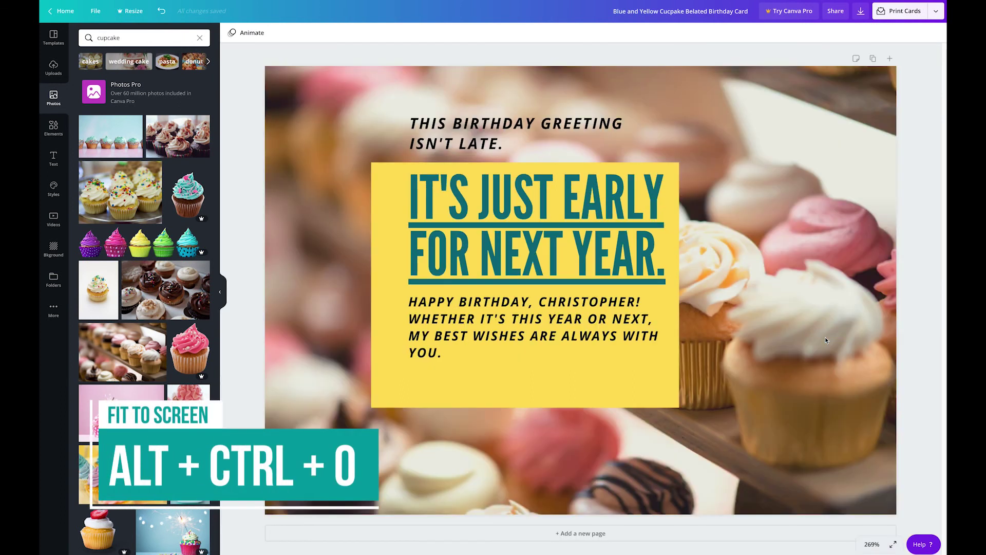